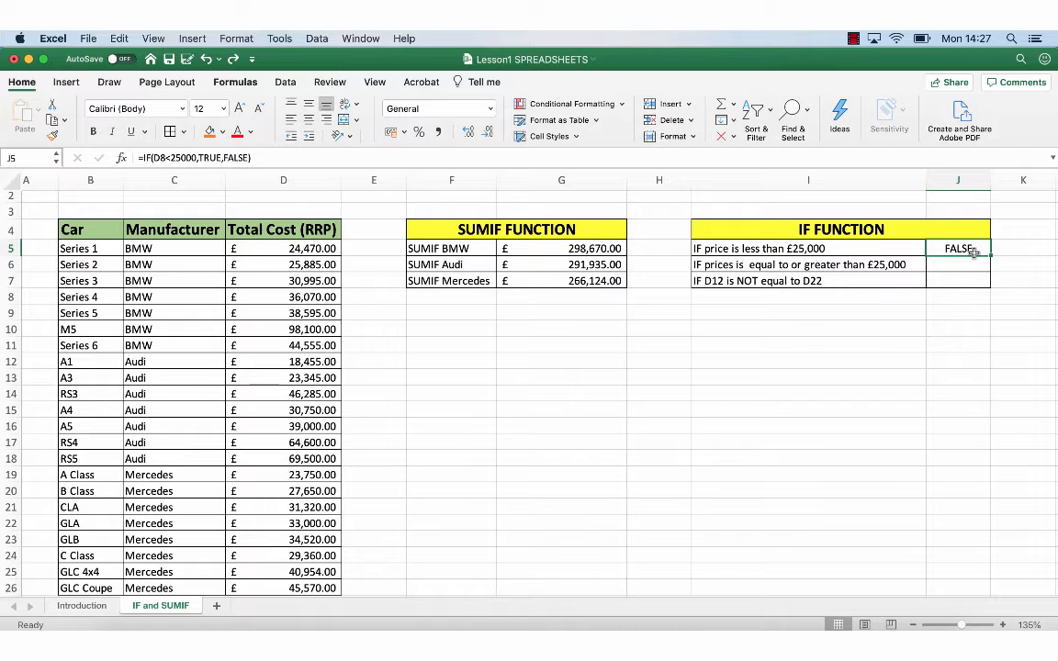
Test the J5 formula by setting the Series 4 price in D8 to 24,000, and undo the change.
click(318, 297)
double_click(318, 297)
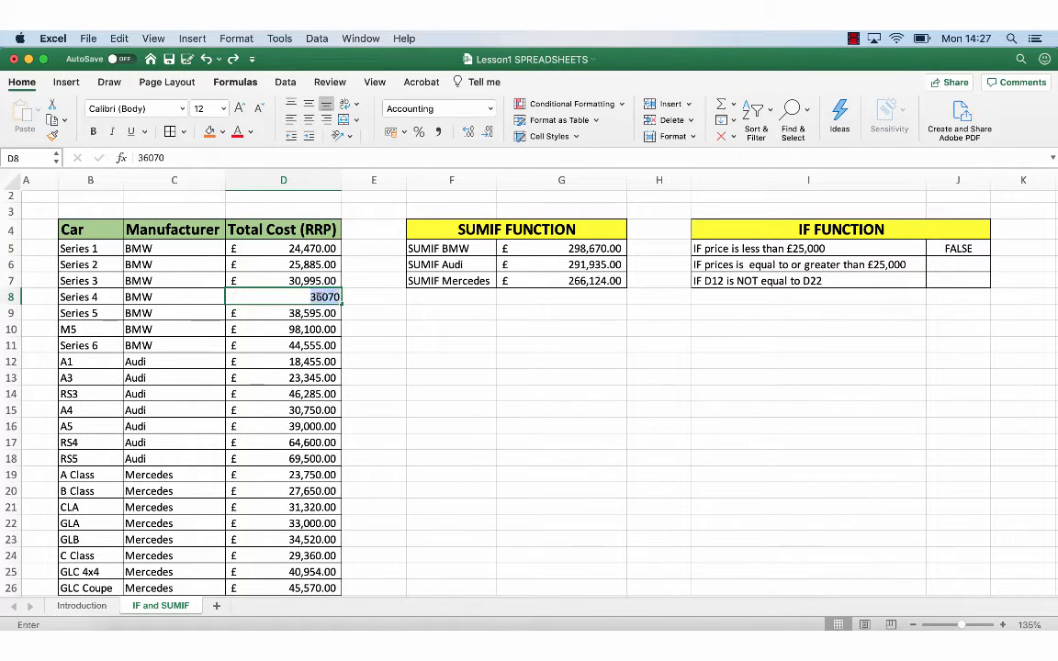
text(24,0)
text(000)
key(Return)
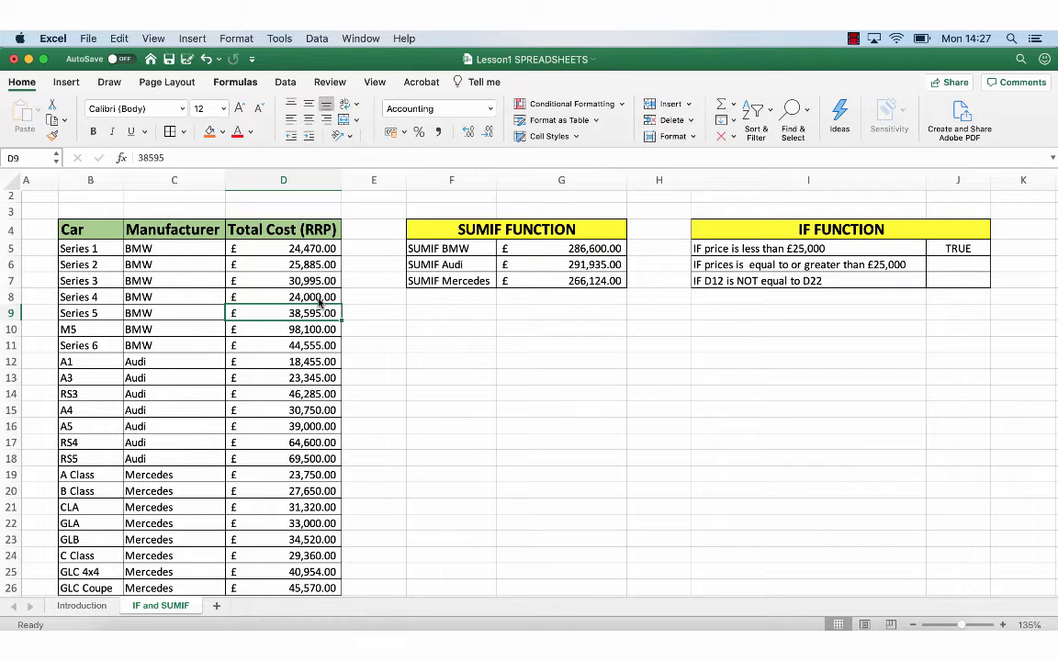
key(super+z)
click(960, 250)
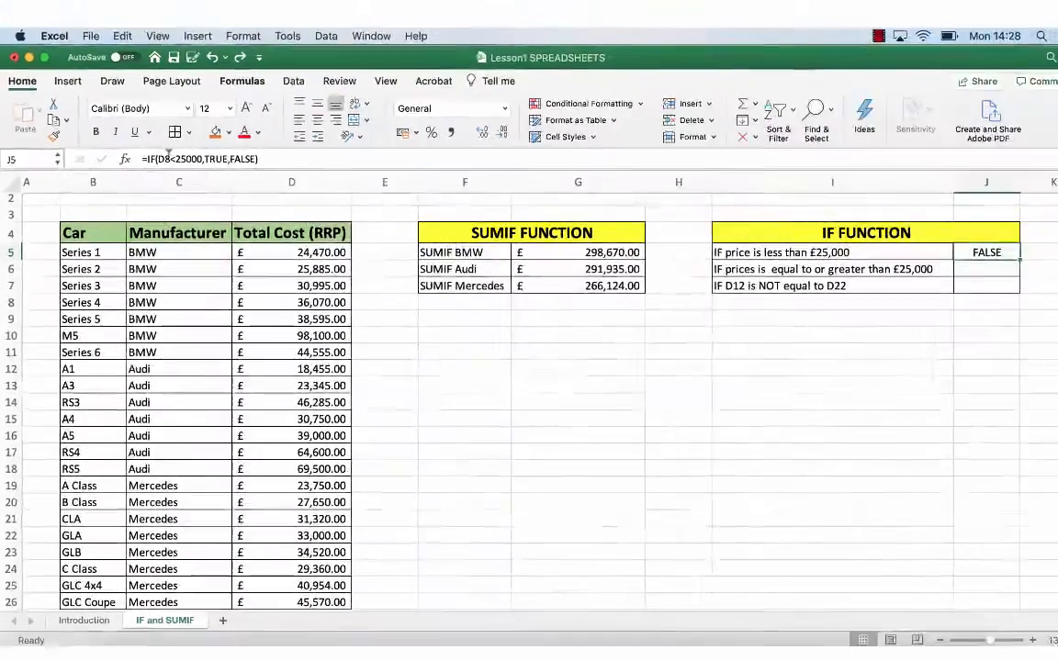
Begin a formula in J6 for the check on prices equal to or greater than £25,000.
key(Return)
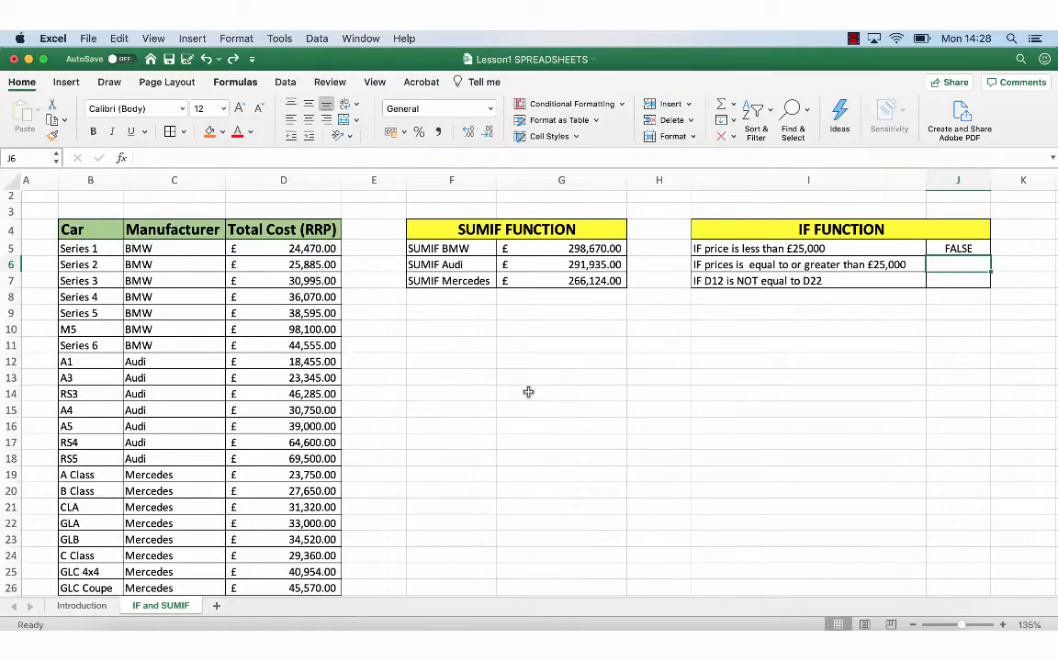
text(=)
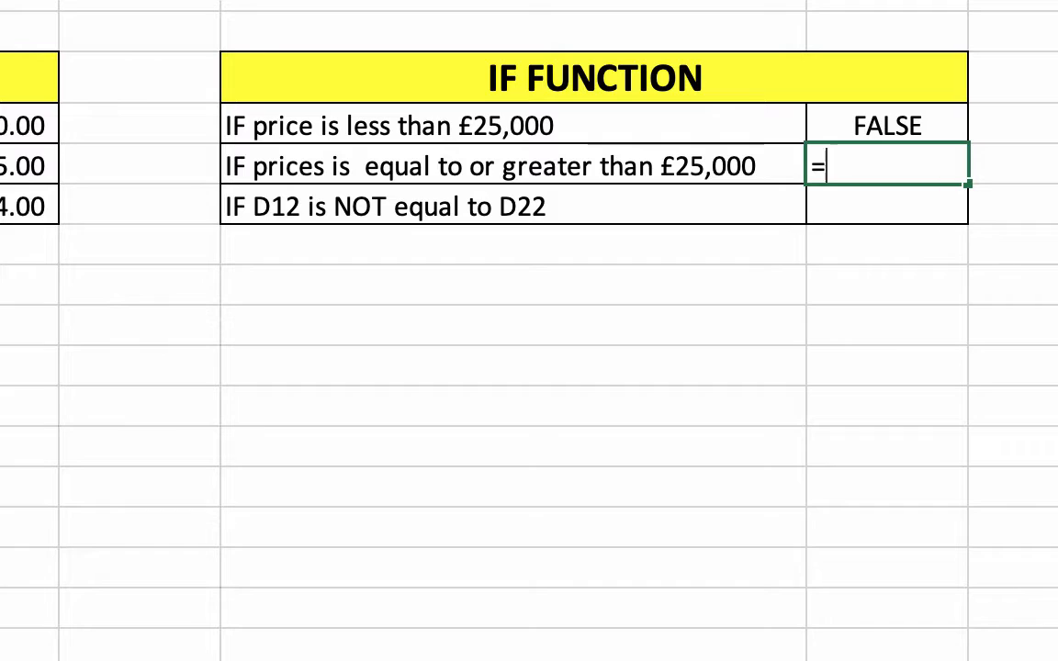
text(D13)
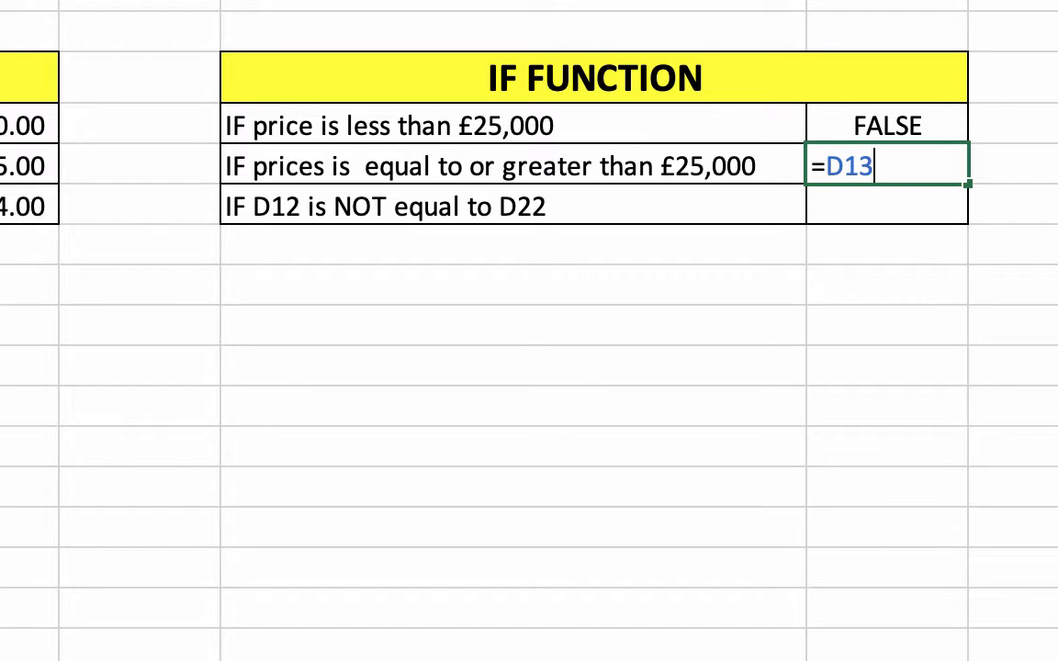
key(BackSpace)
key(BackSpace)
key(BackSpace)
Use the IF function in the J6 formula with the logical test D13>=25000.
text(IF)
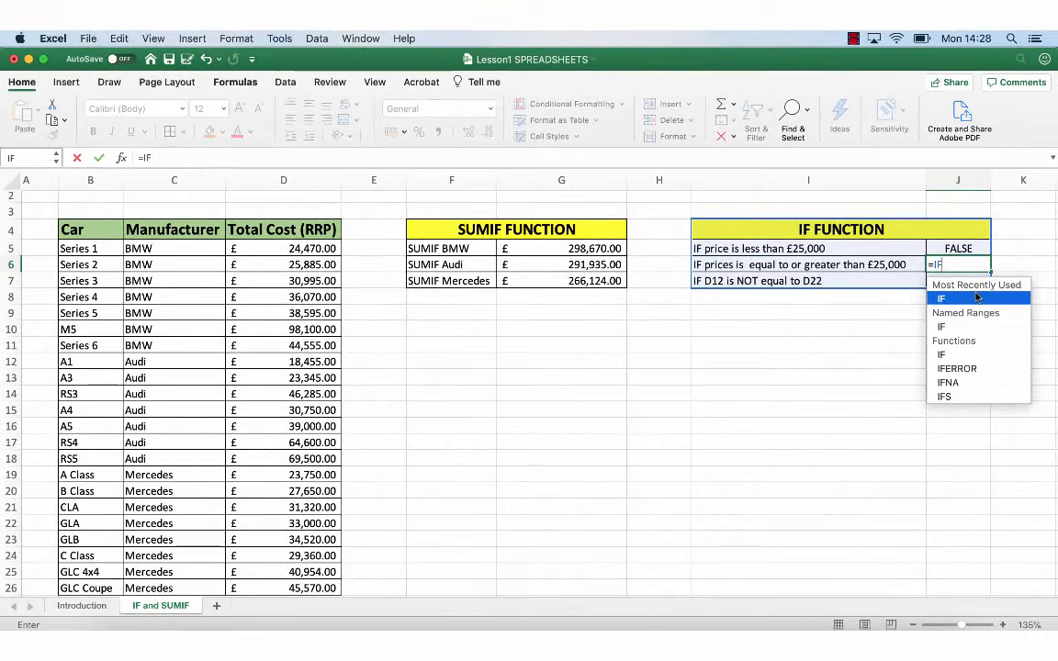
double_click(976, 296)
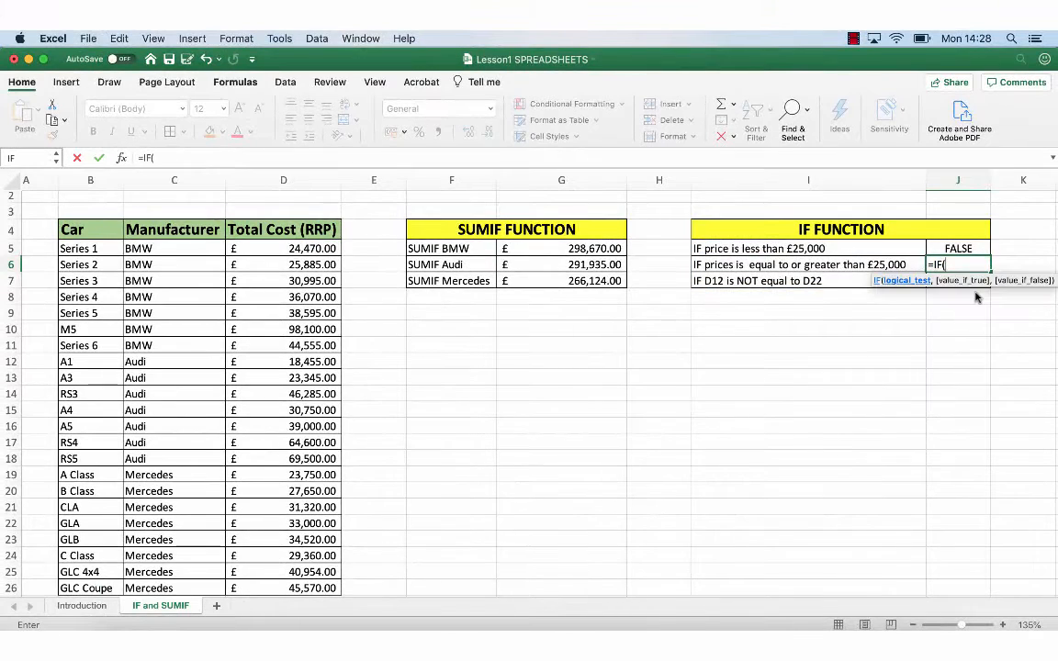
click(311, 378)
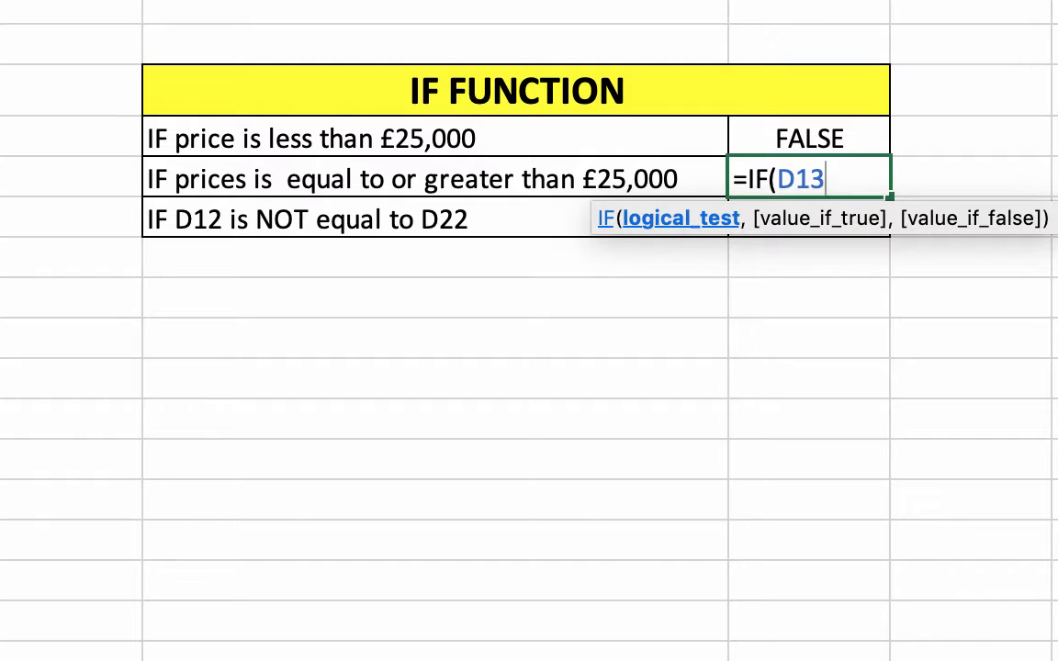
text(>=25)
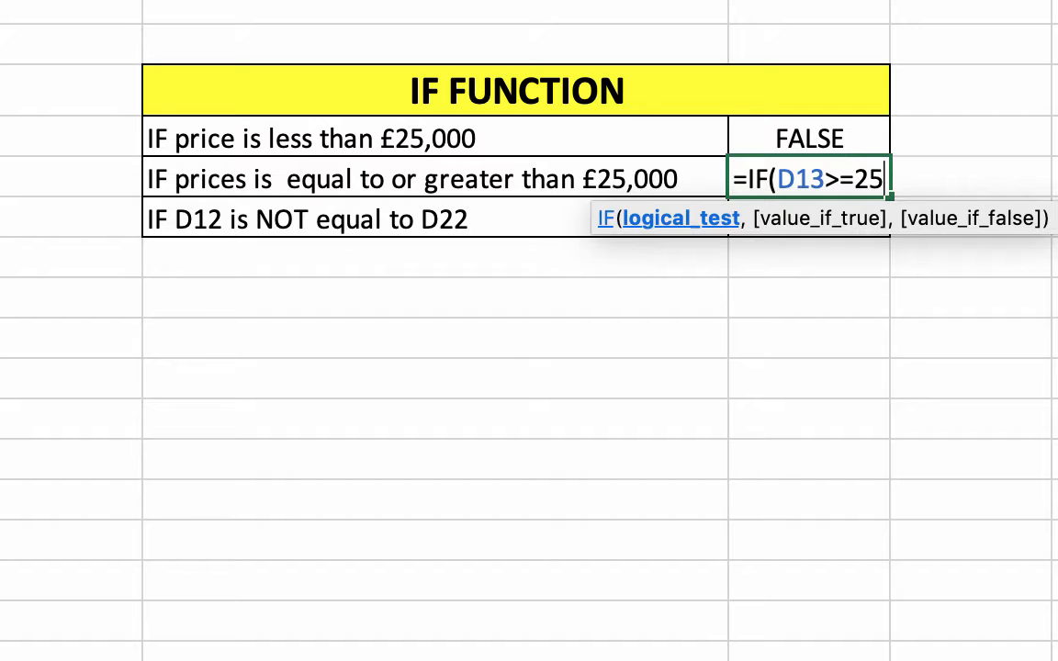
text(000,)
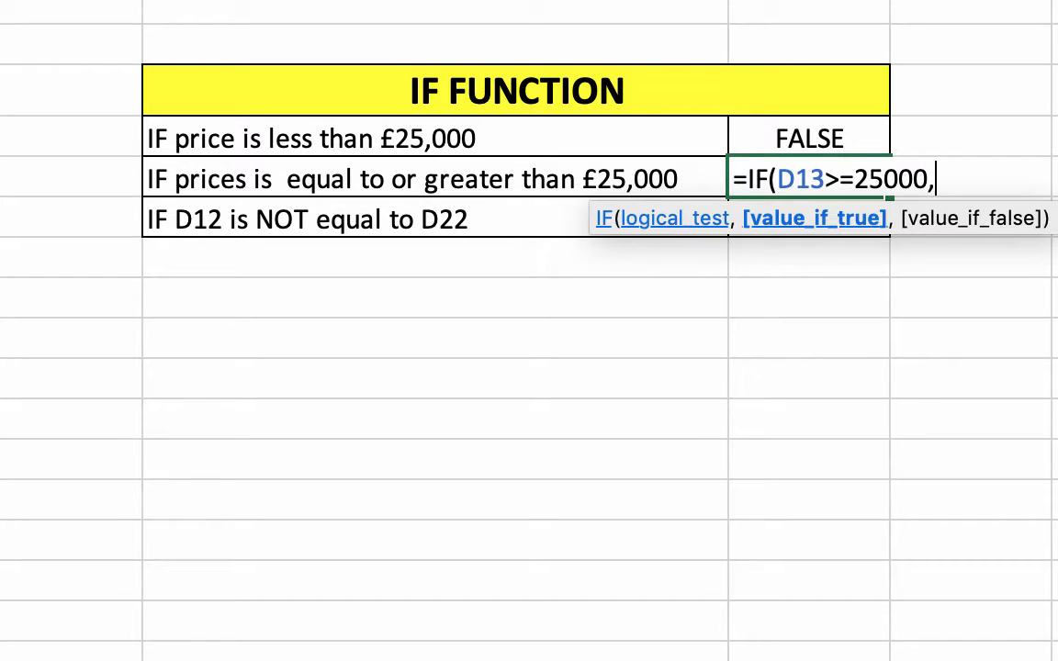
Complete the J6 formula with TRUE as the value if true and FALSE as the value if false.
text(T)
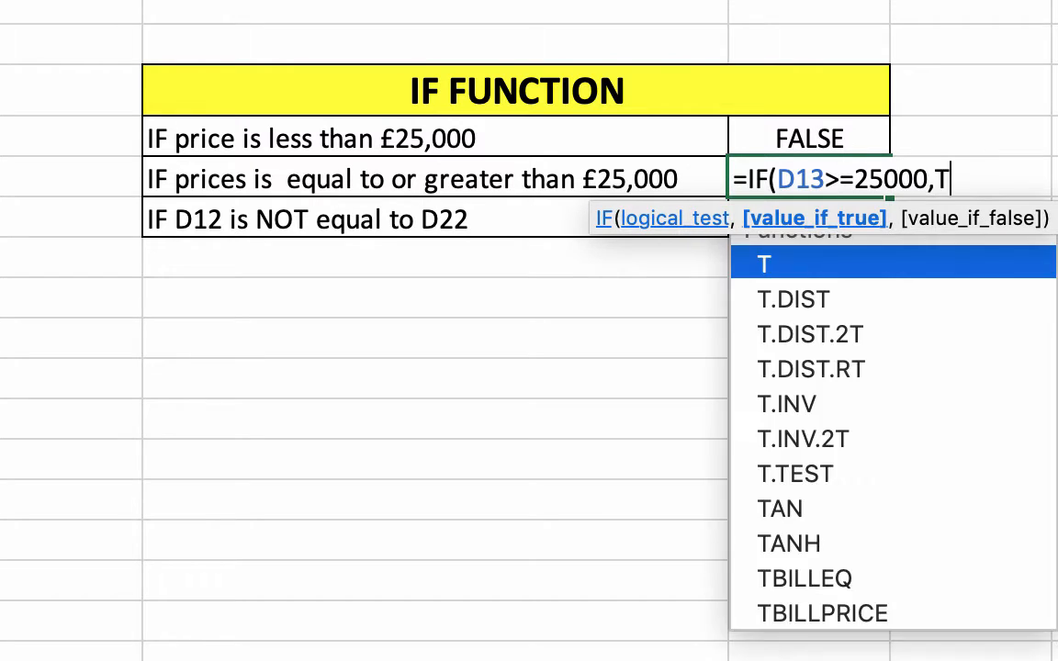
text(RU)
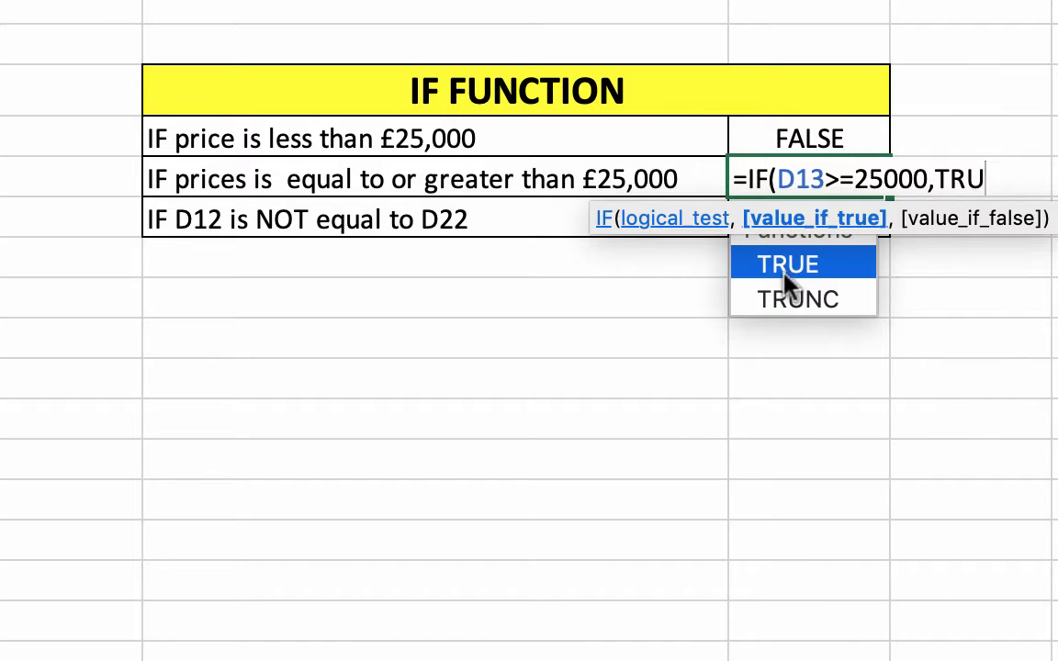
text(E,)
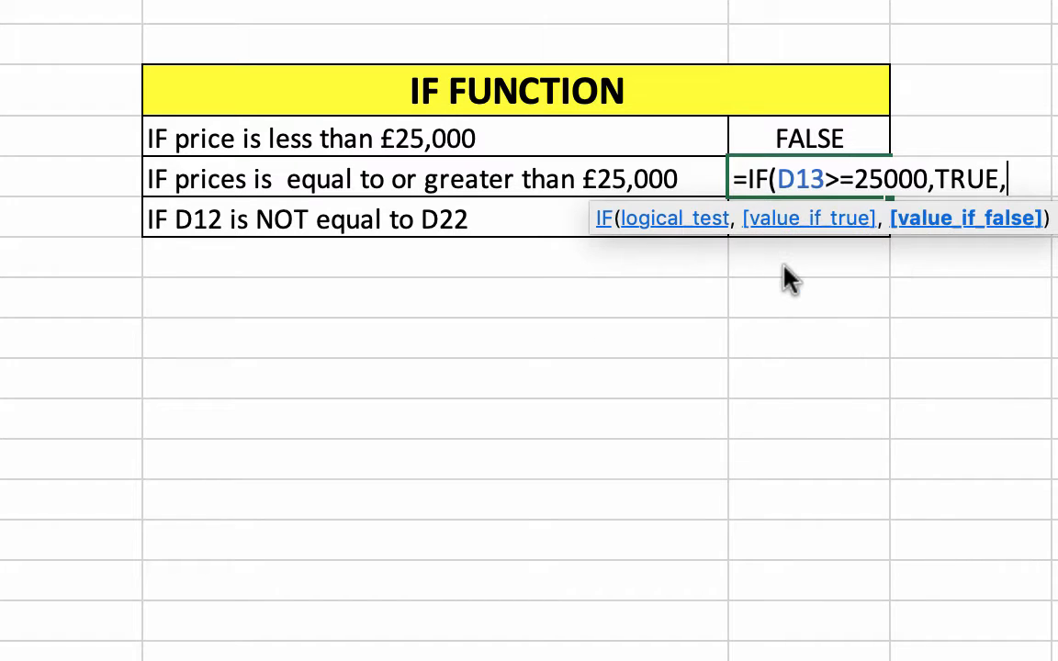
text(FAL)
click(786, 263)
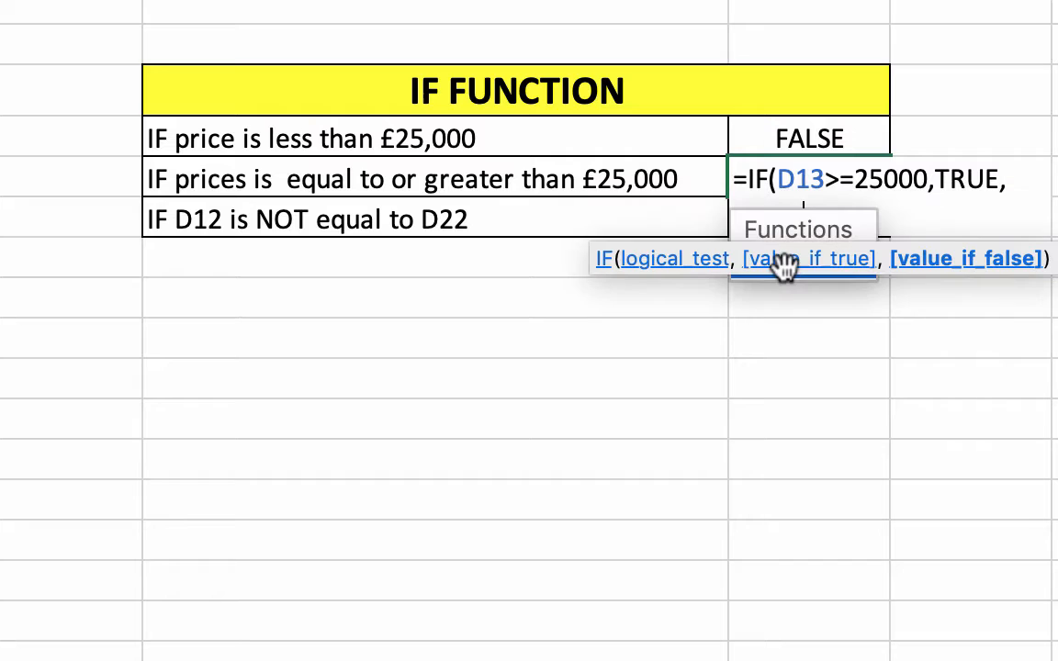
text())
key(Return)
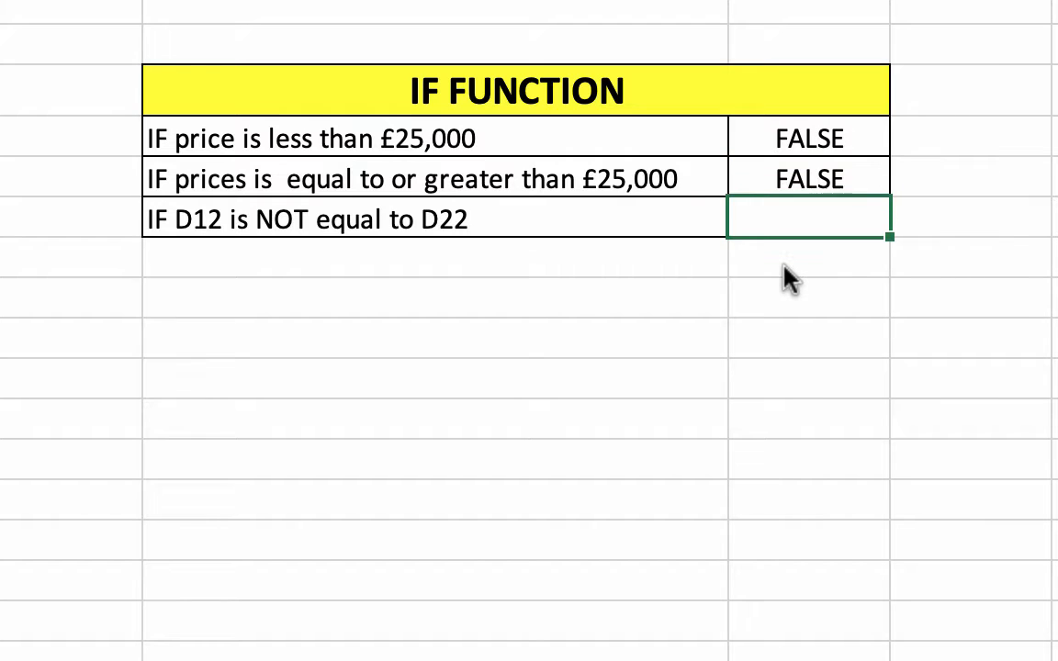
Test the J6 formula by setting the Audi A3 price in D13 to 26,000, and undo the change.
key(Up)
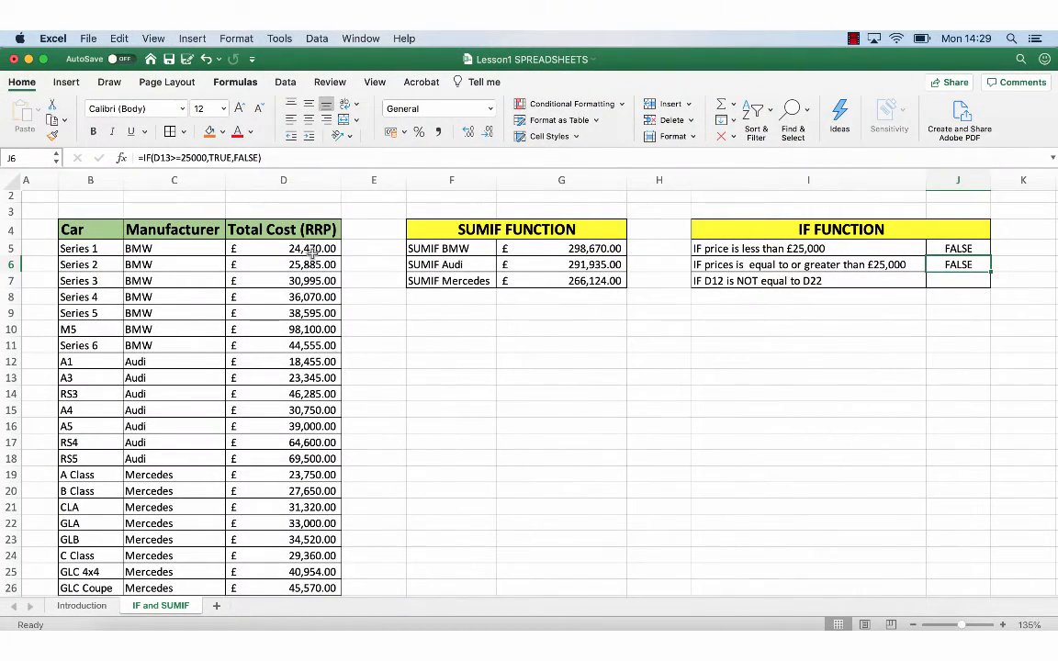
click(300, 377)
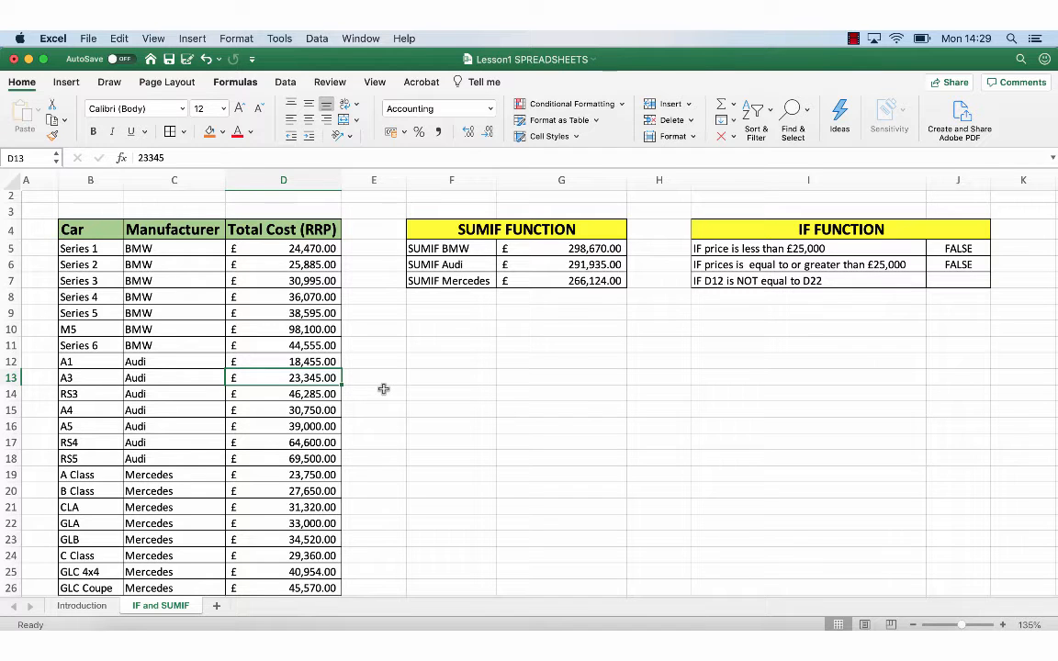
text(26)
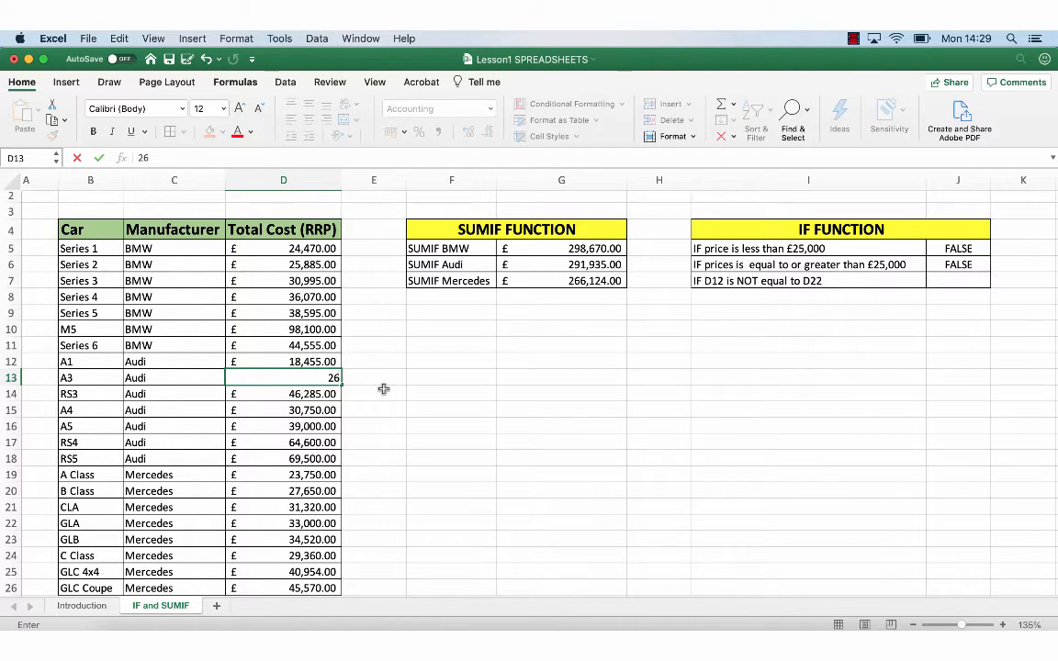
text(,000)
key(Return)
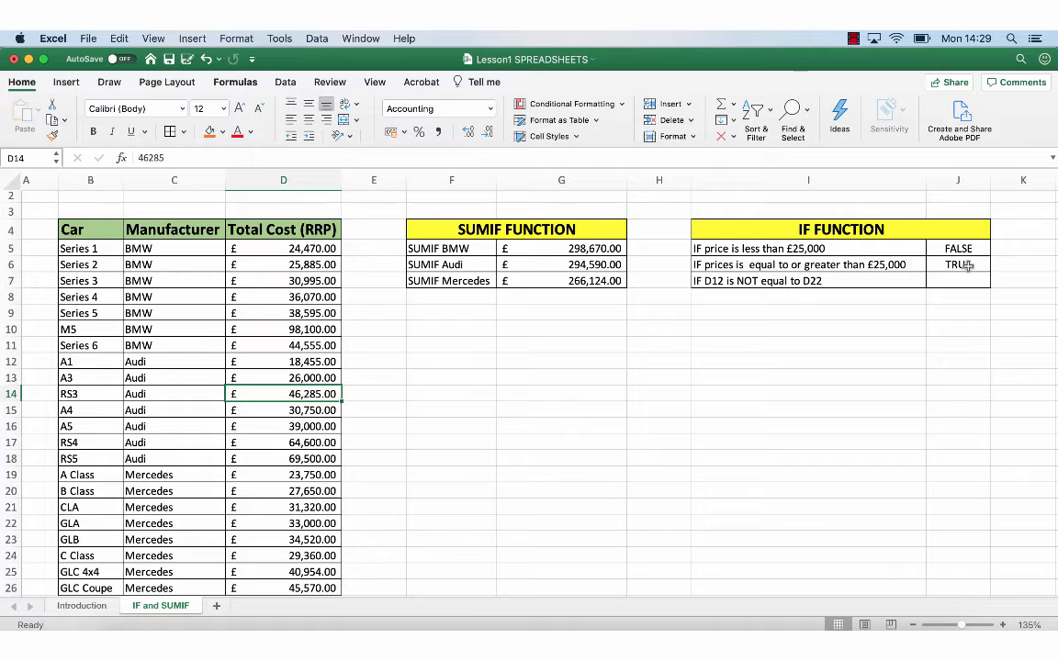
key(super+z)
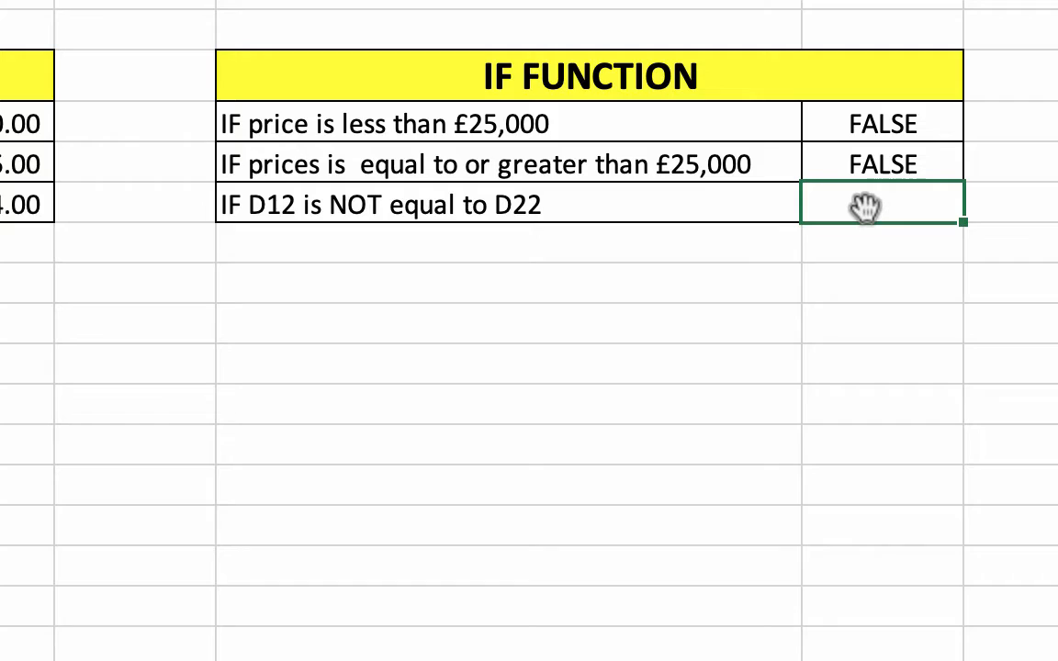
Start an IF formula in J7 with the logical test D12<>D22.
text(=)
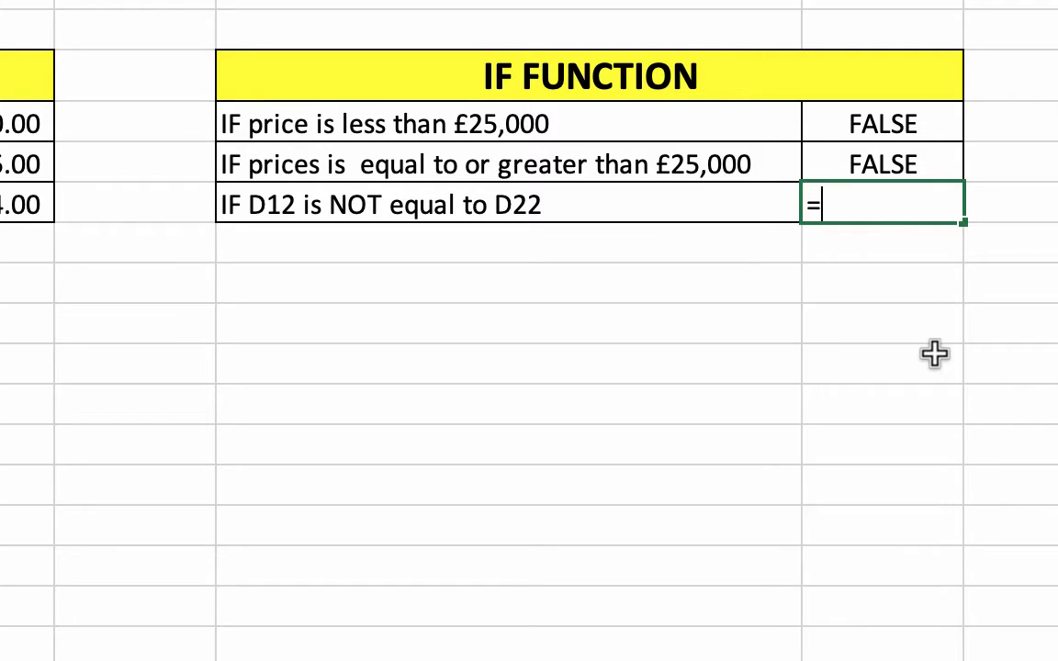
text(if()
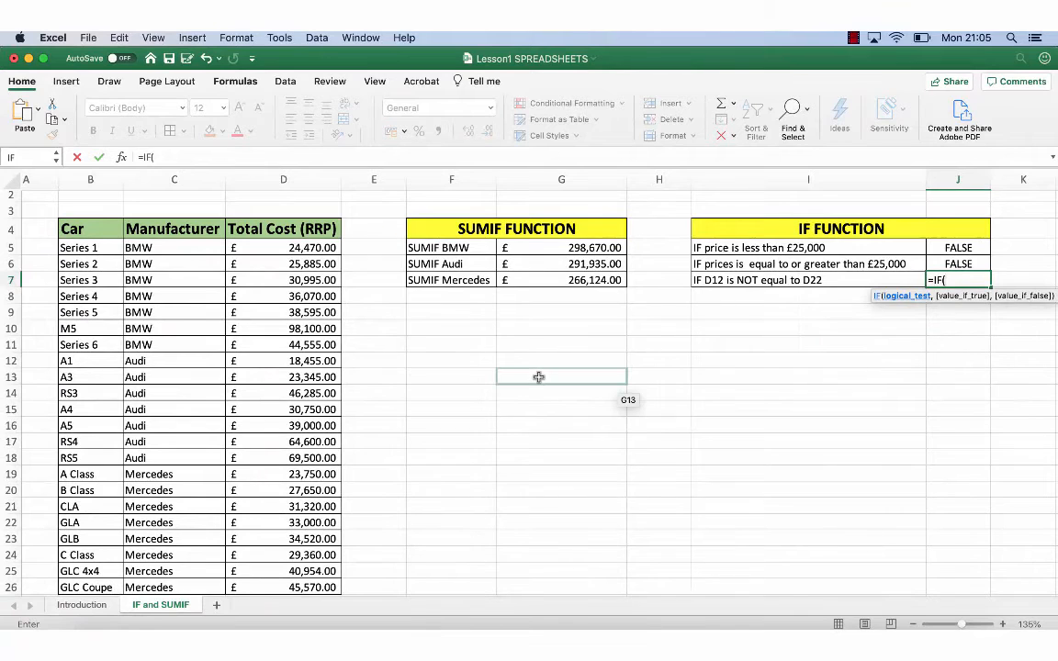
click(301, 362)
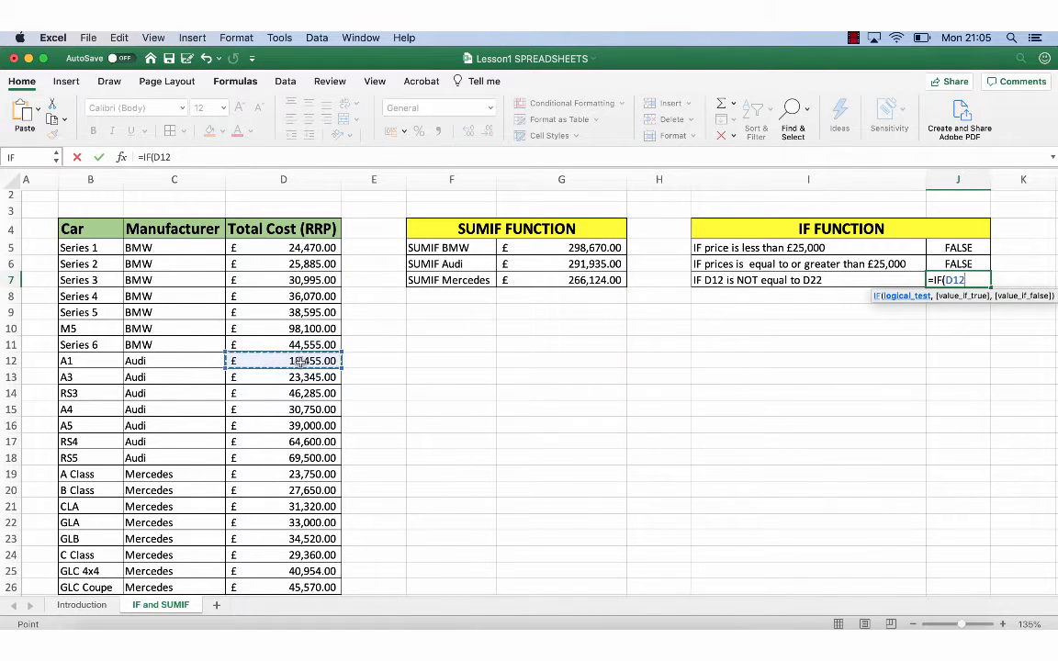
text(<>)
click(271, 521)
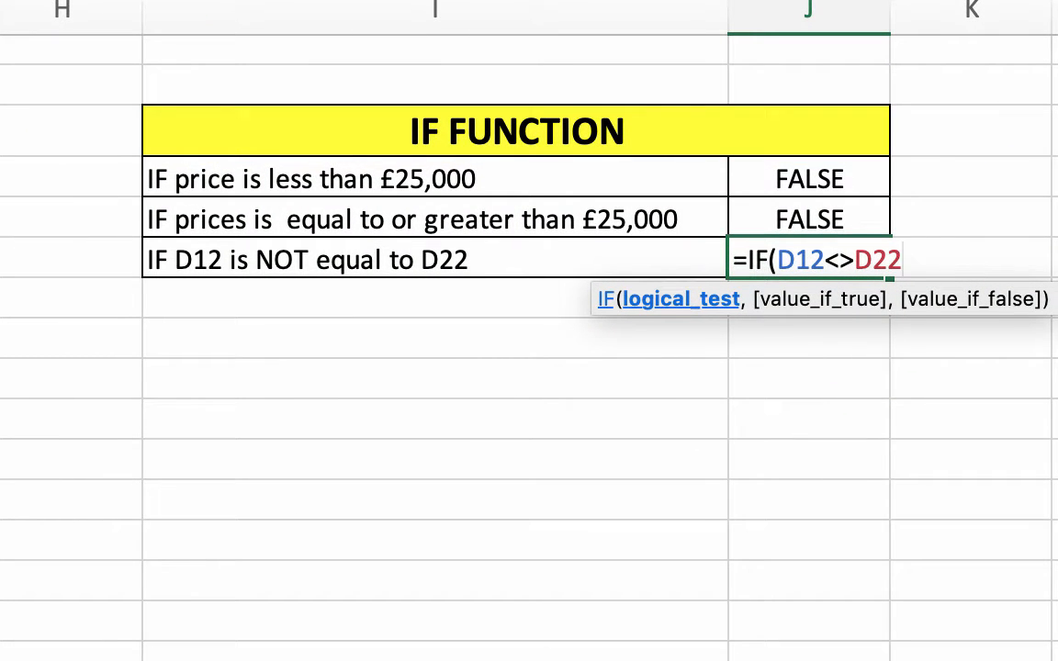
Enter "The price in D12 does not equal the price in D22" as the J7 formula's value if true, followed by a comma.
text(,)
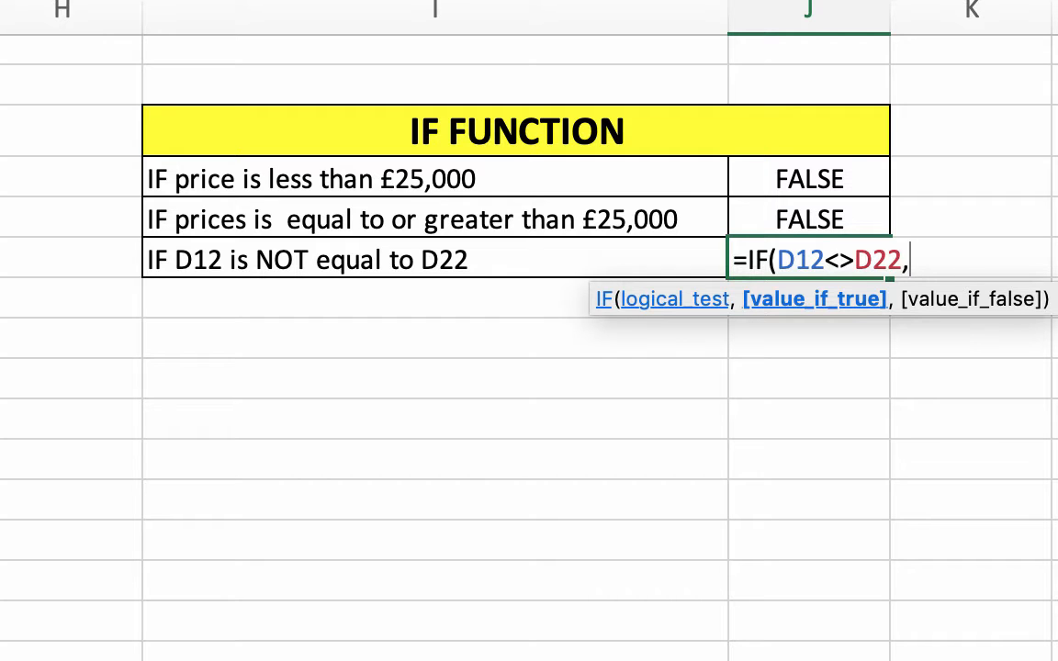
text("The price)
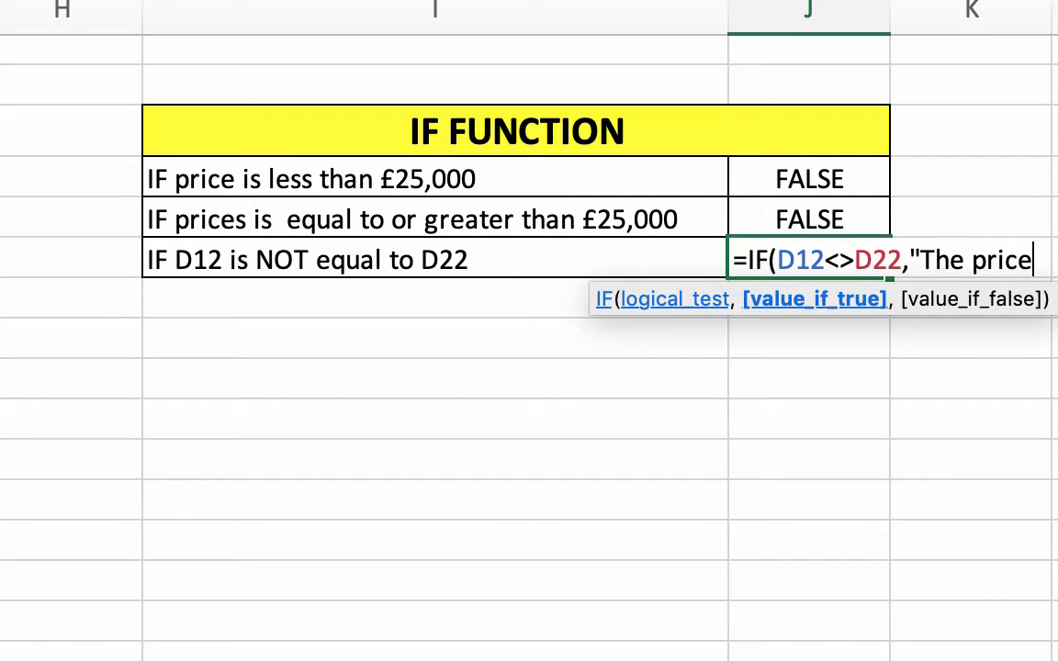
text( in )
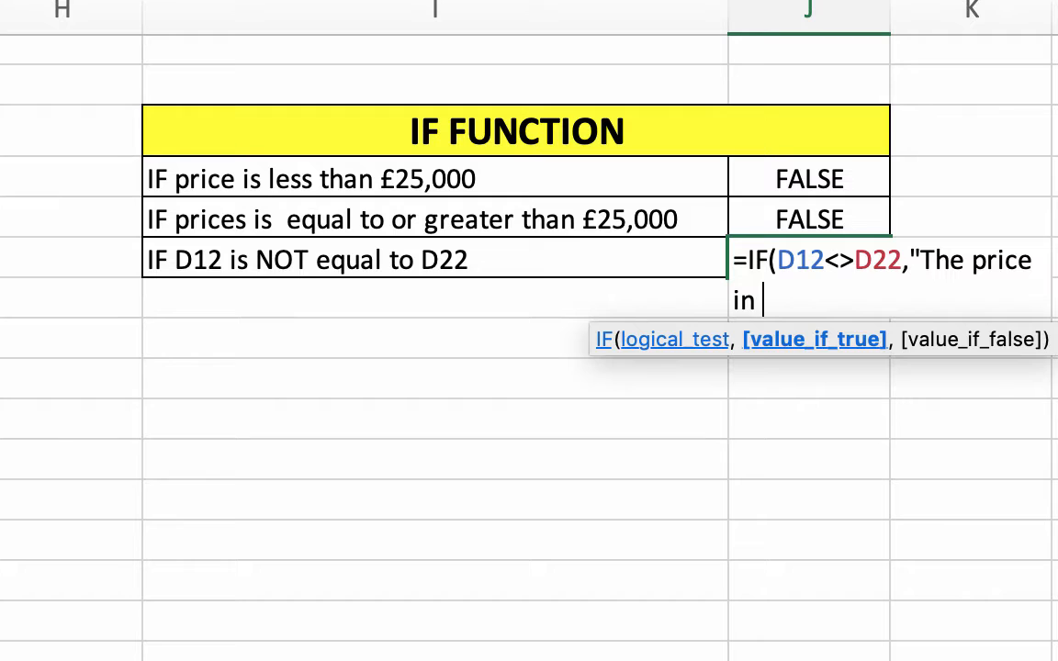
text(D12 doe)
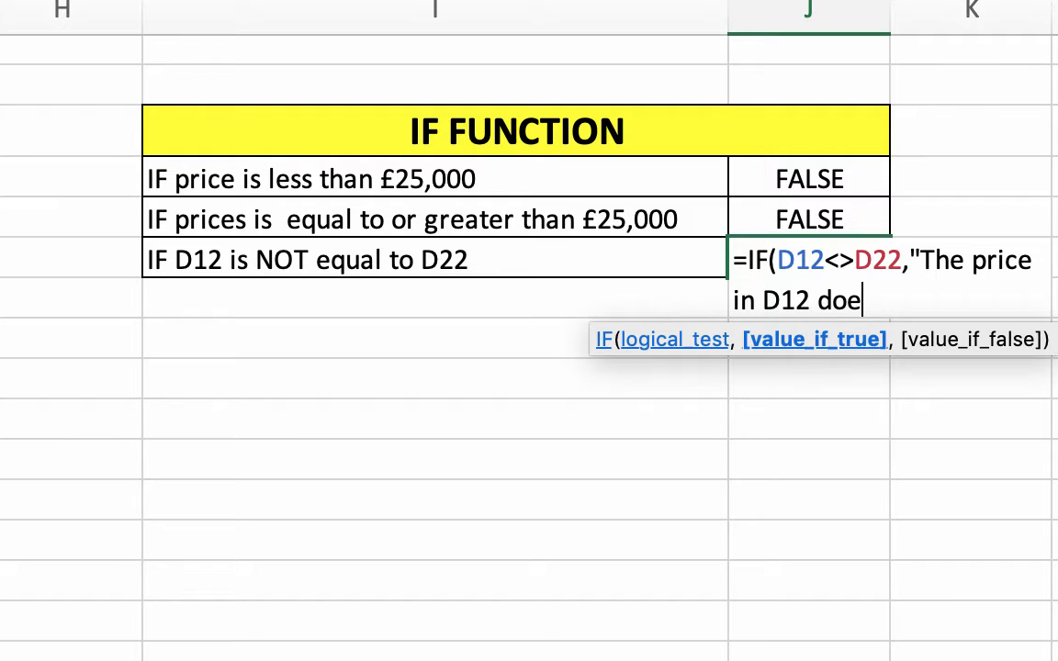
text(s not match)
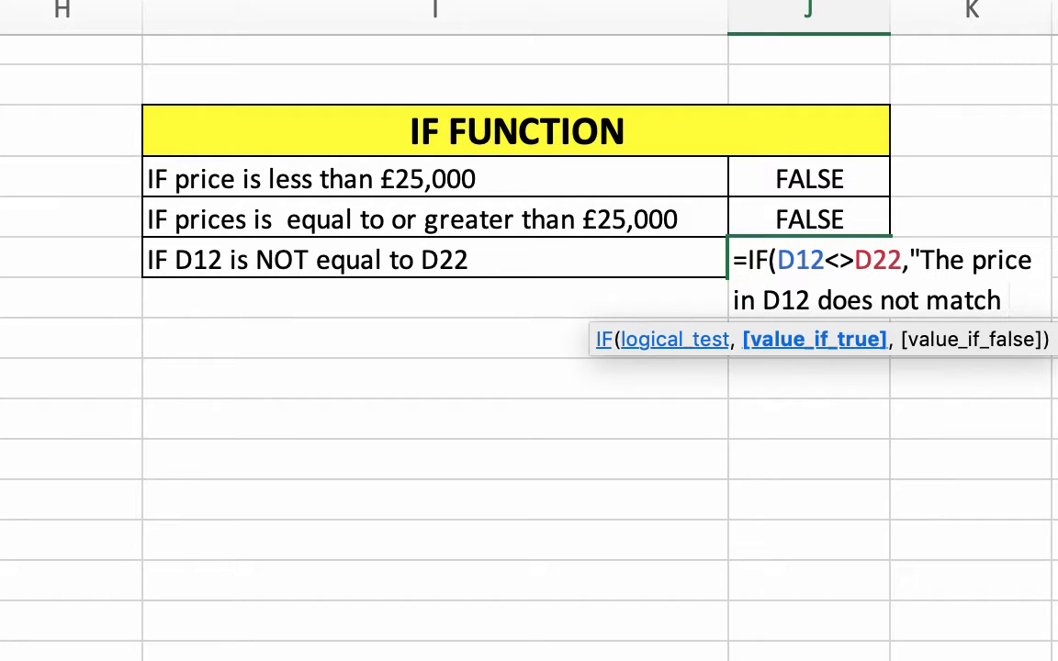
key(BackSpace)
key(BackSpace)
key(BackSpace)
key(BackSpace)
key(BackSpace)
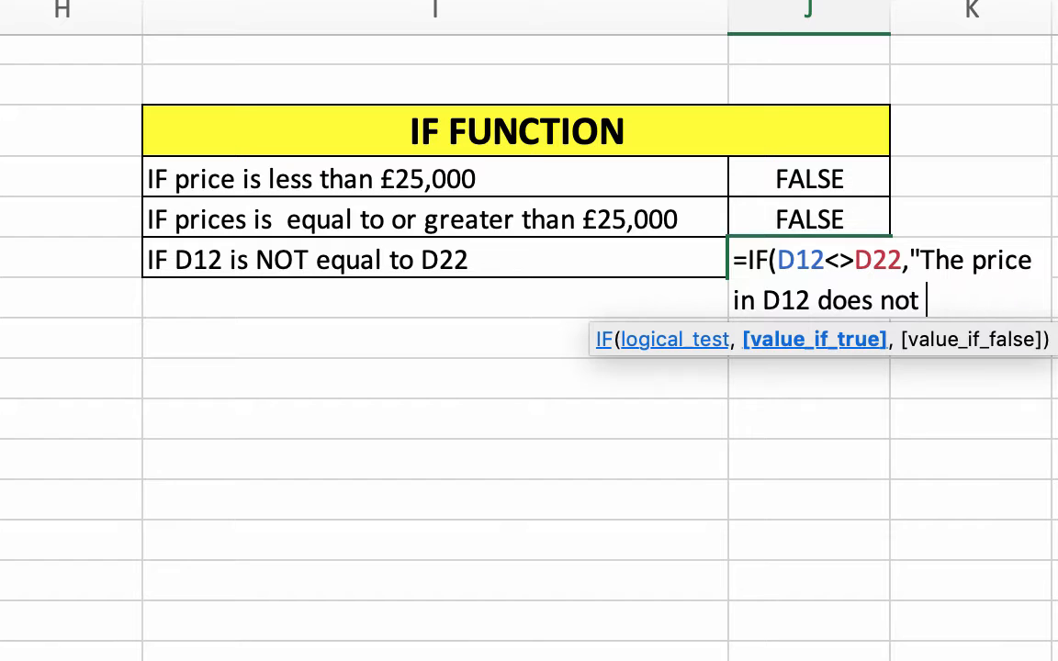
text(equ)
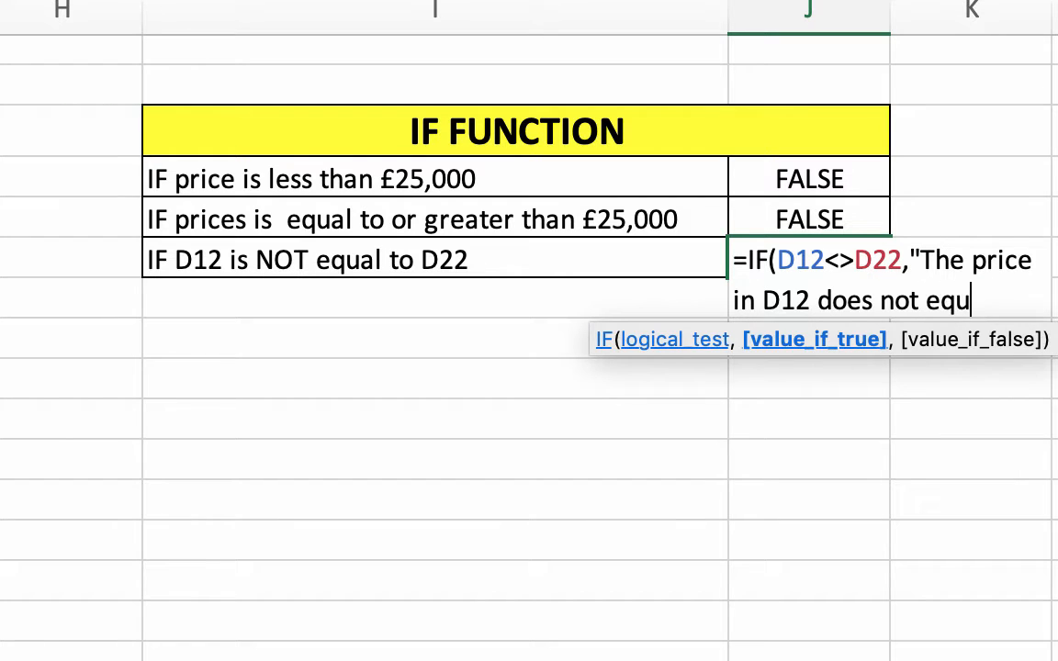
text(al the price in )
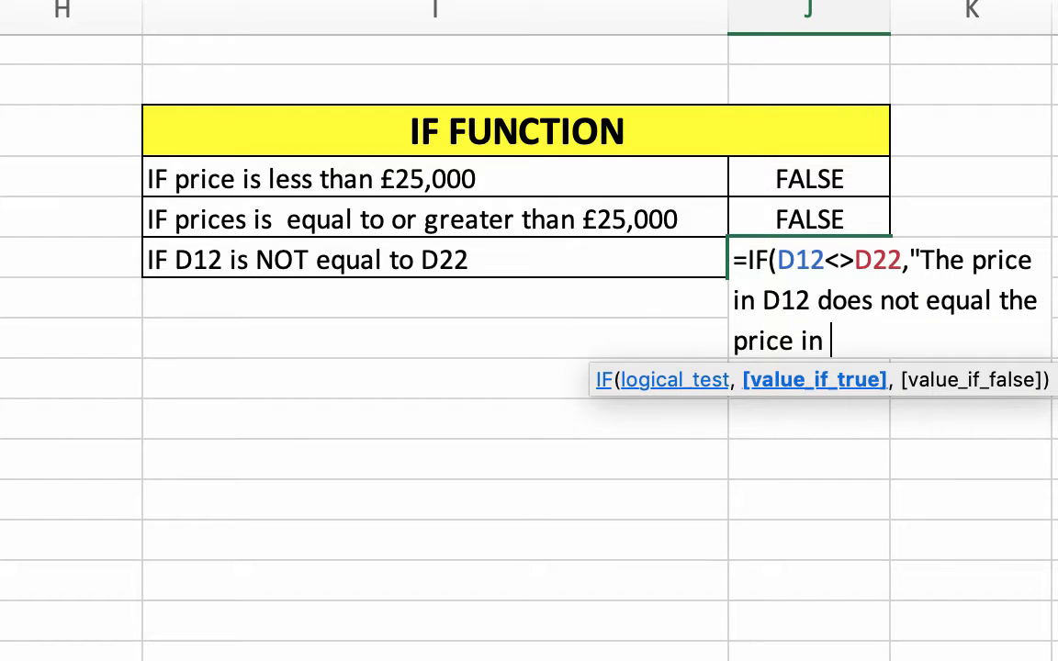
text(D22")
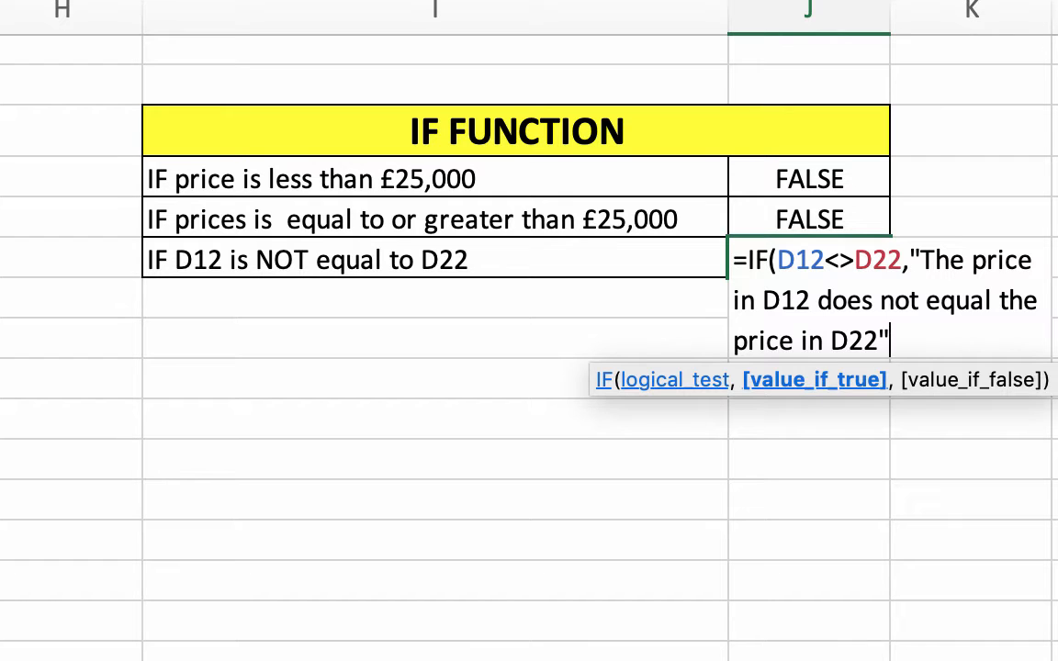
text(,)
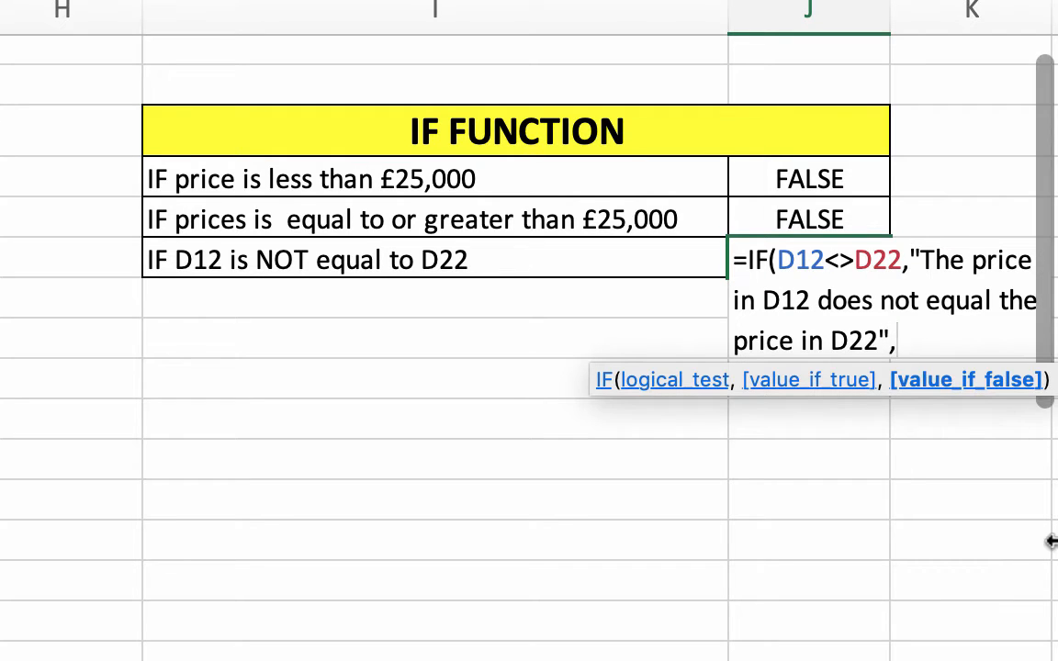
Complete the J7 formula with "The prices in D12 and D22 are the same" as the value if false.
text(","The pric)
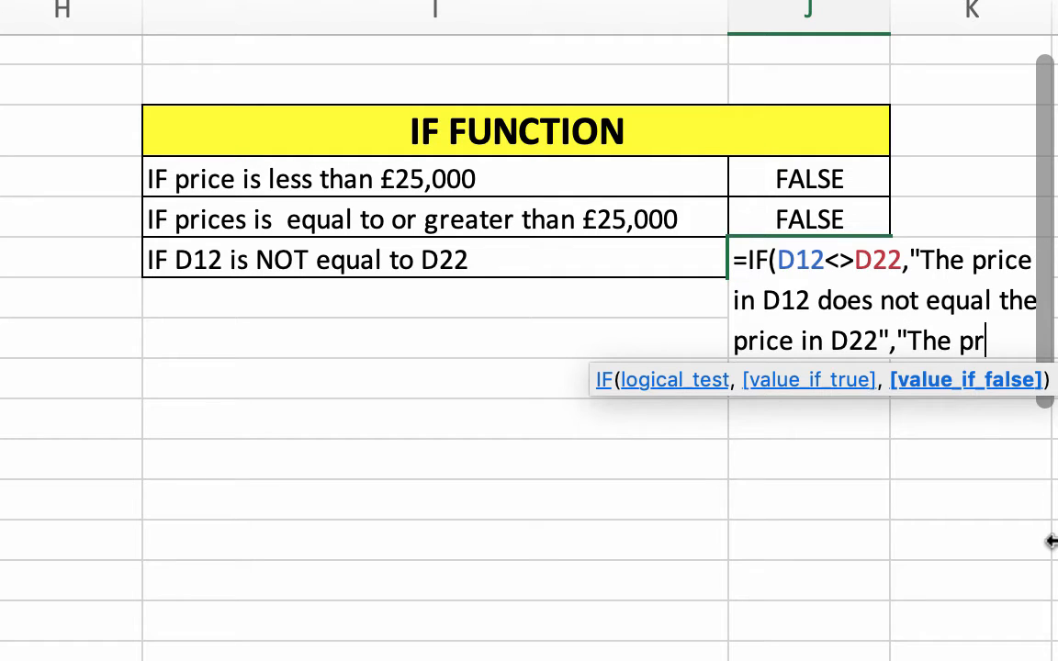
text(e)
text(s in D1)
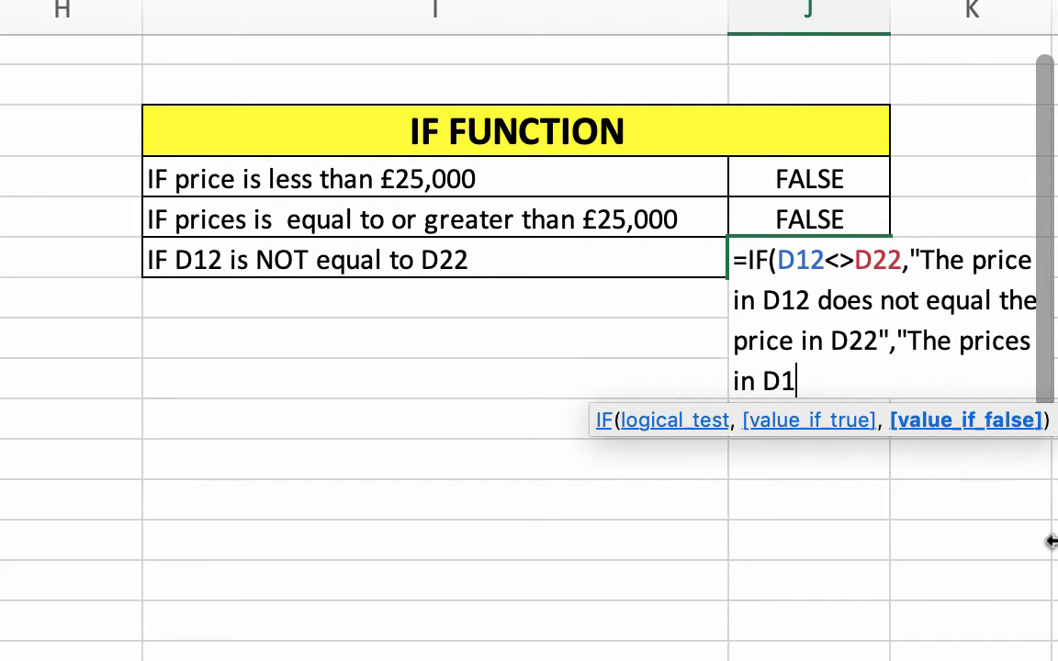
text(2 and D22 )
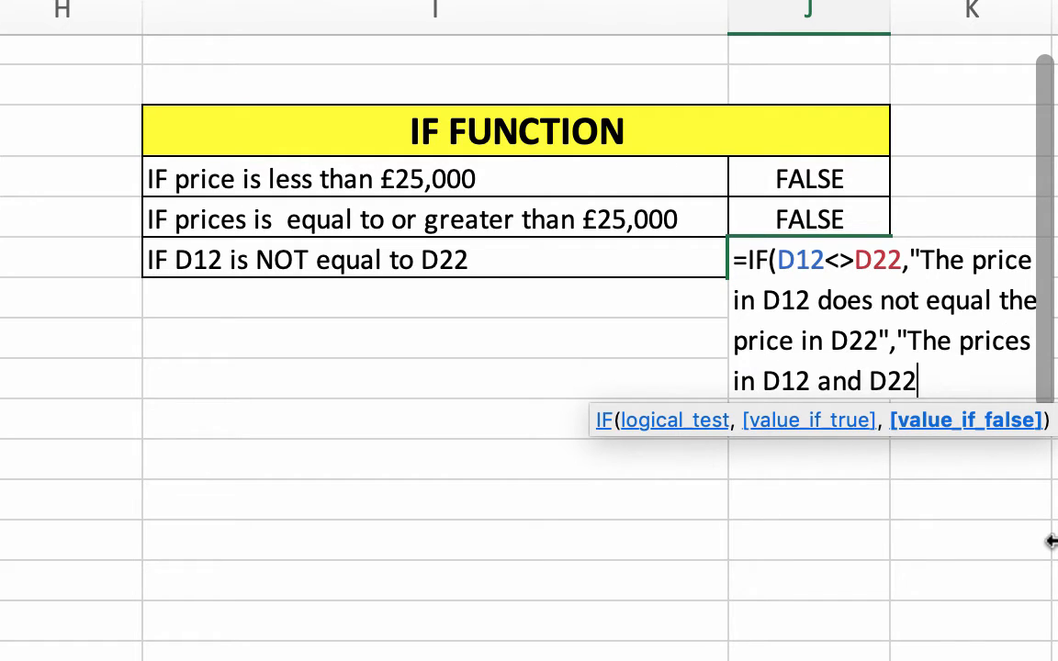
text(are t)
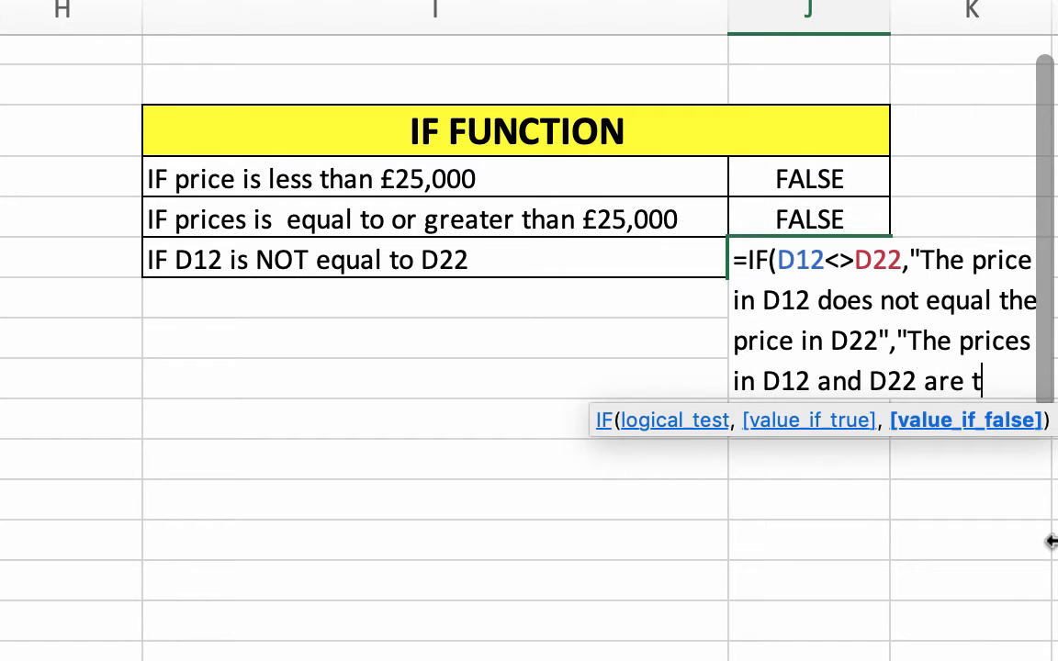
key(BackSpace)
text(the same")
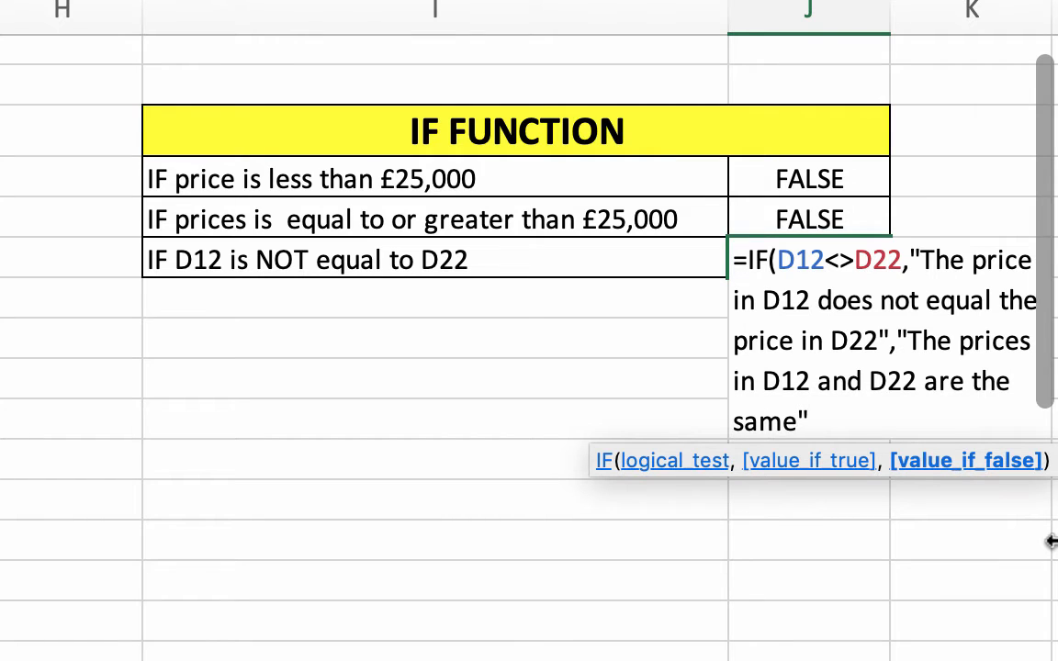
text())
key(Return)
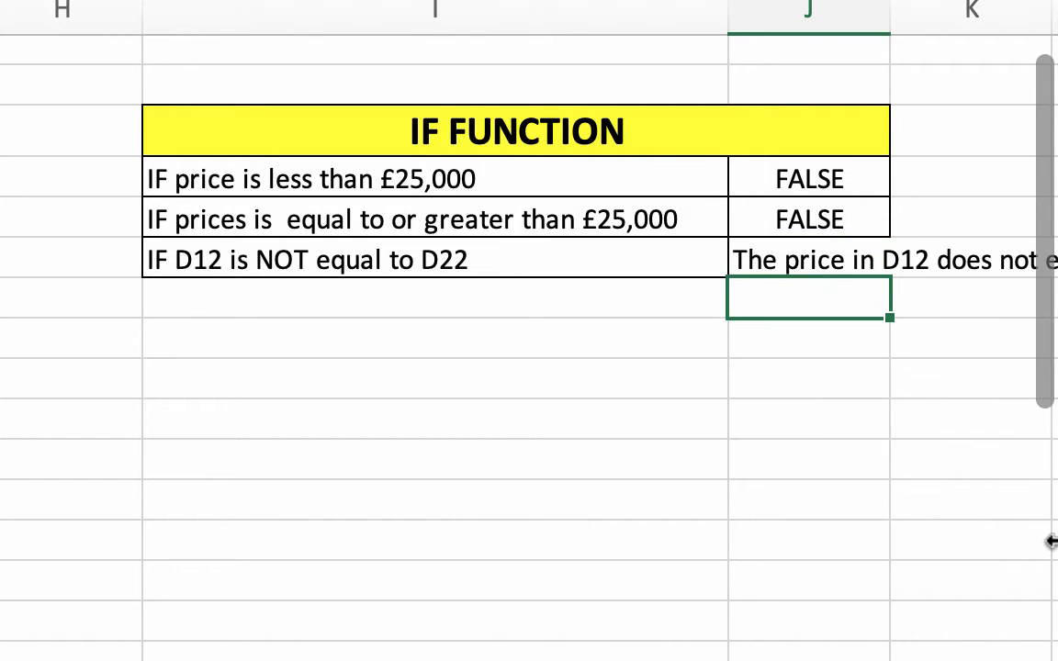
Apply Wrap Text to the IF result in J7.
scroll(545, 546, right, 5)
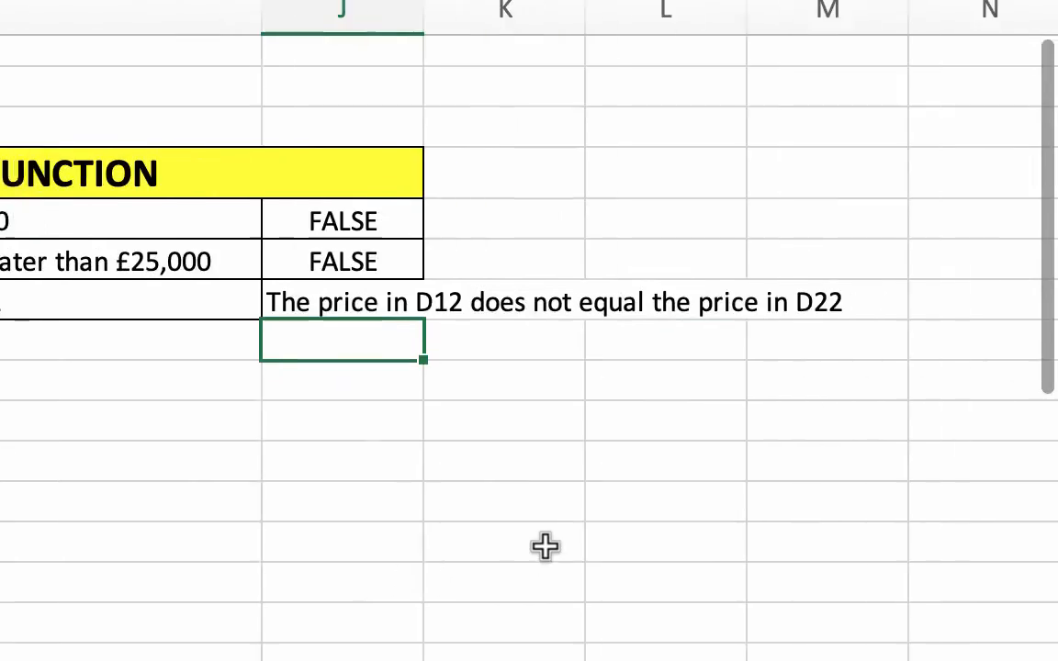
click(358, 245)
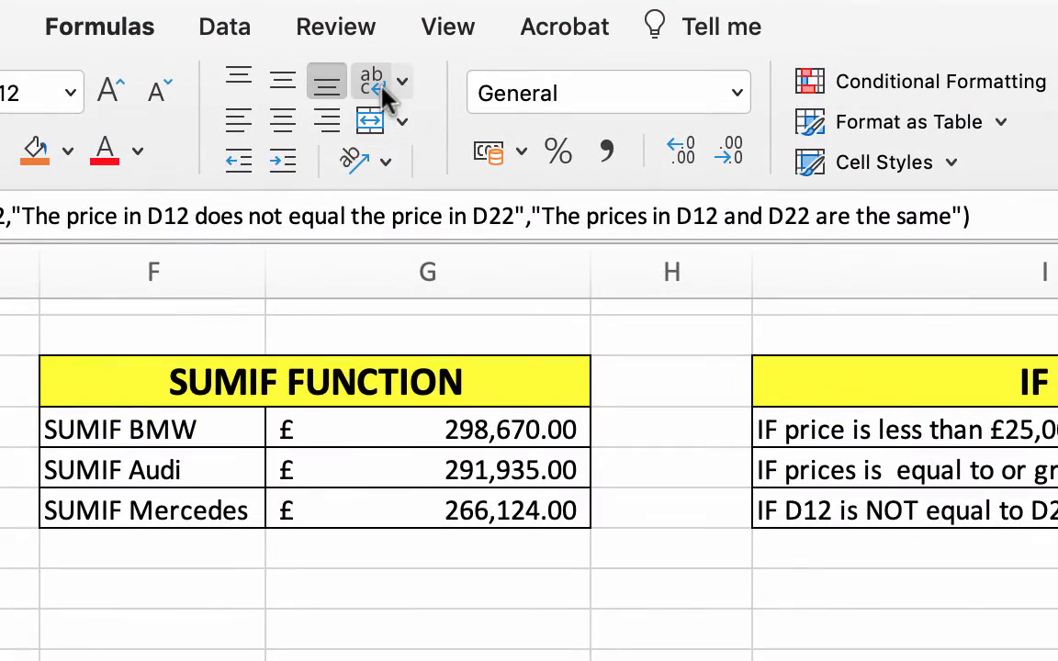
click(401, 86)
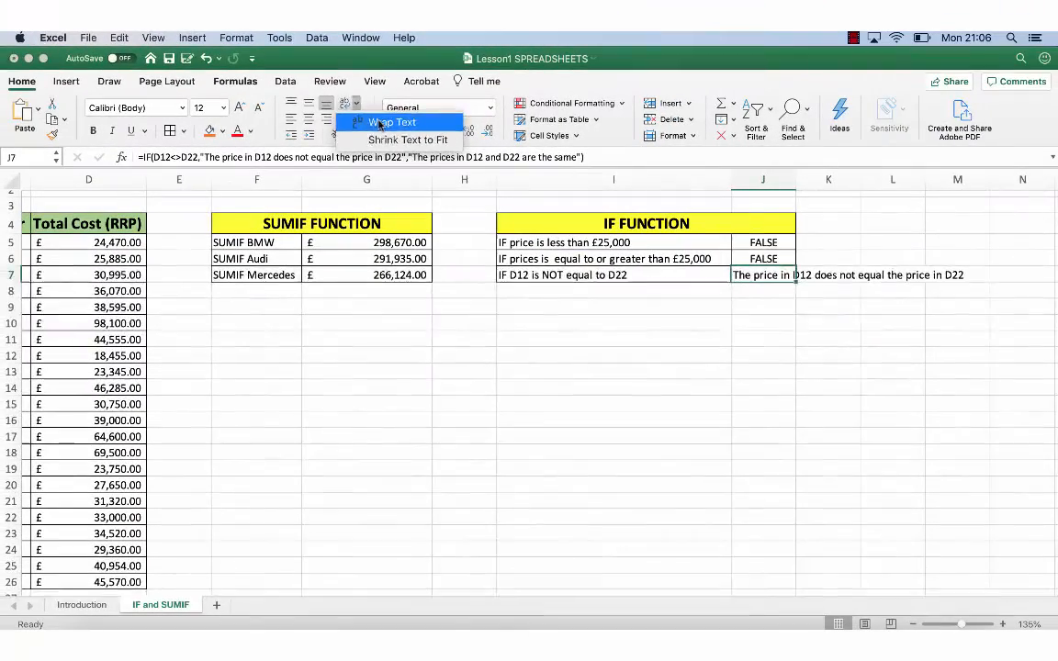
click(380, 124)
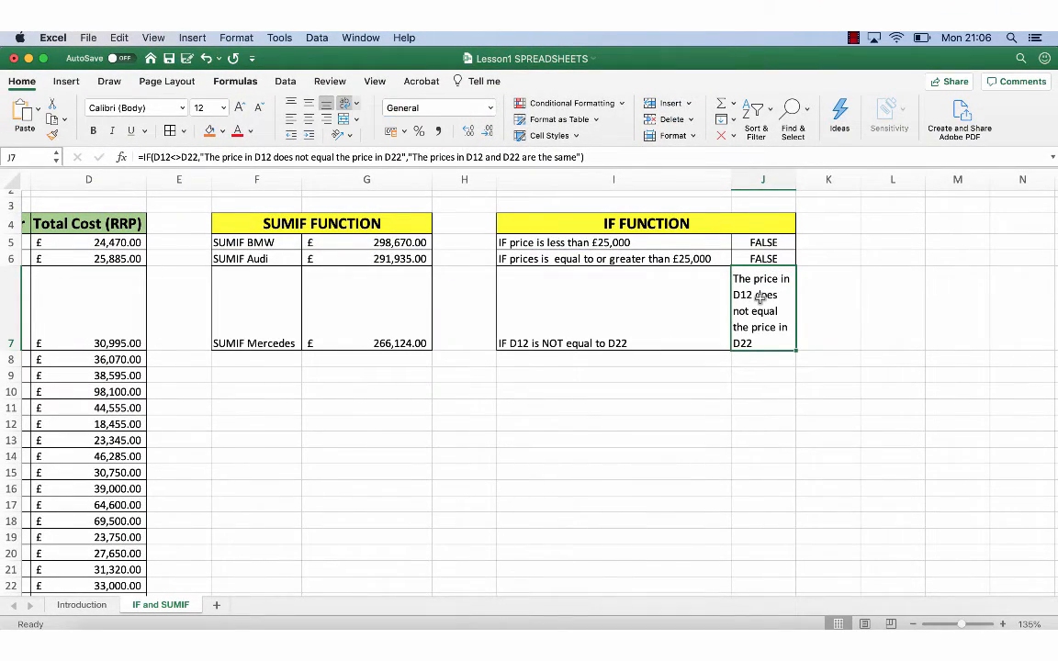
Widen column J and reduce the height of row 7 so the wrapped J7 message fits on two lines.
drag(796, 175, 861, 174)
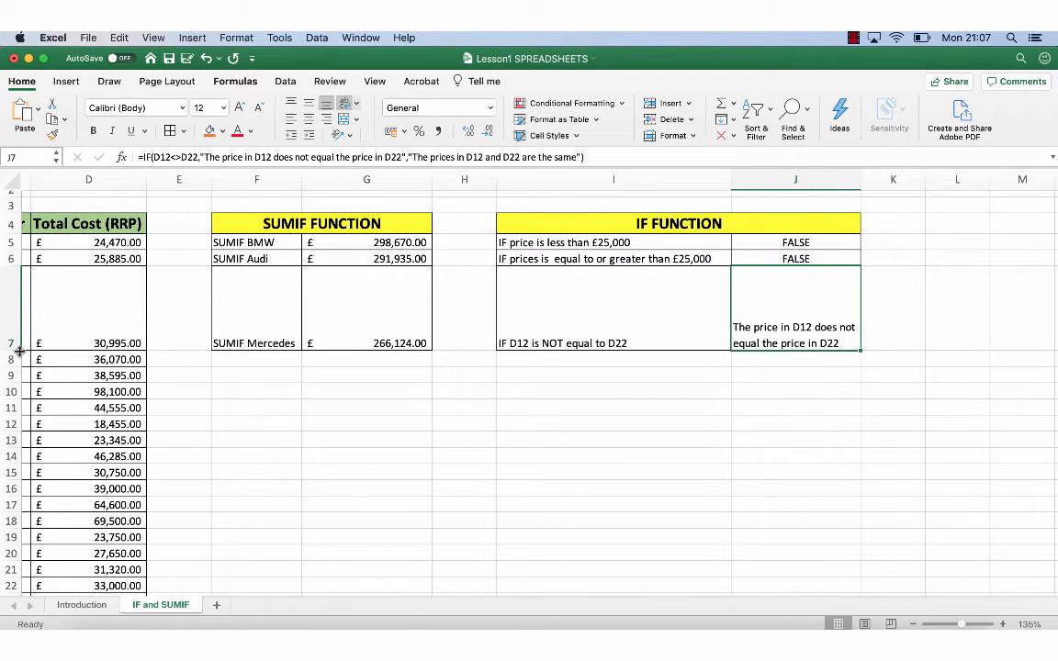
drag(15, 349, 15, 317)
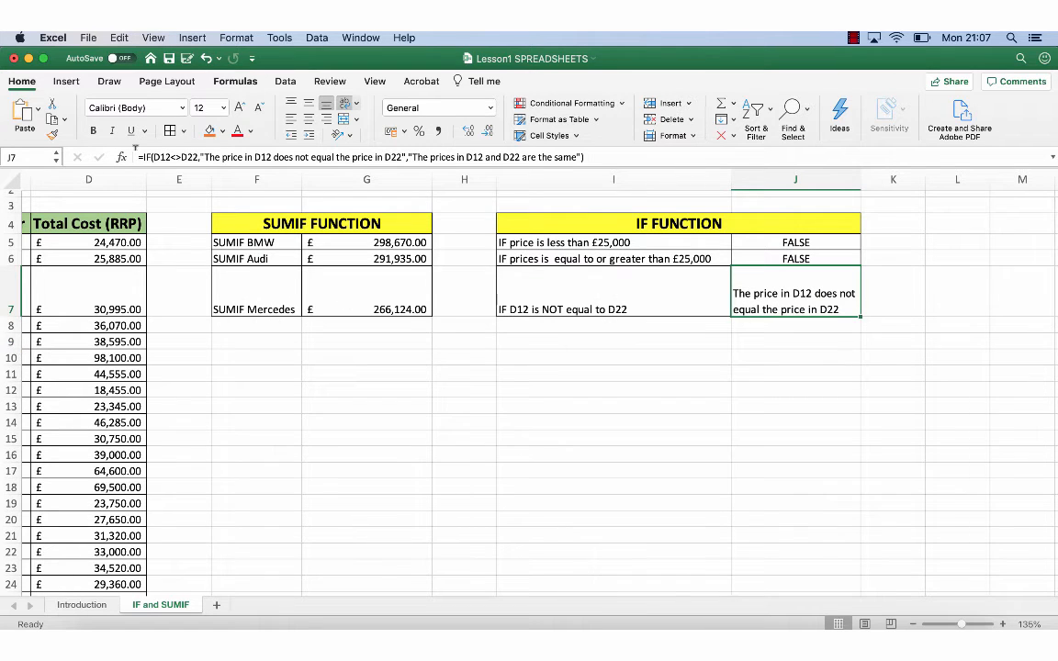
click(174, 157)
key(Return)
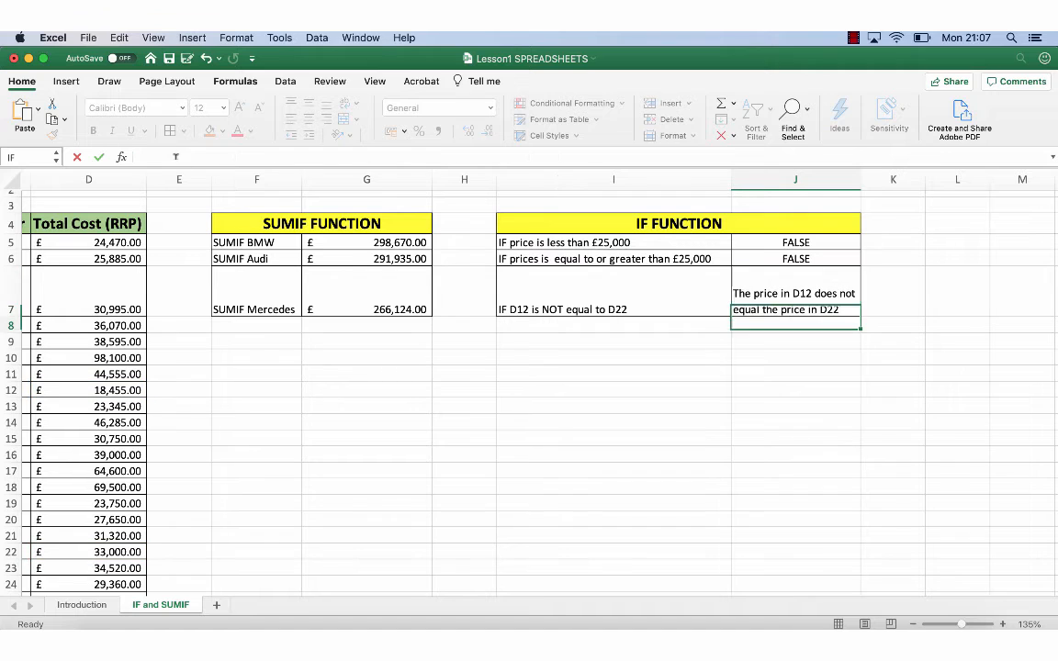
mouse_move(7, 318)
mouse_down()
mouse_move(8, 284)
mouse_move(9, 295)
mouse_up()
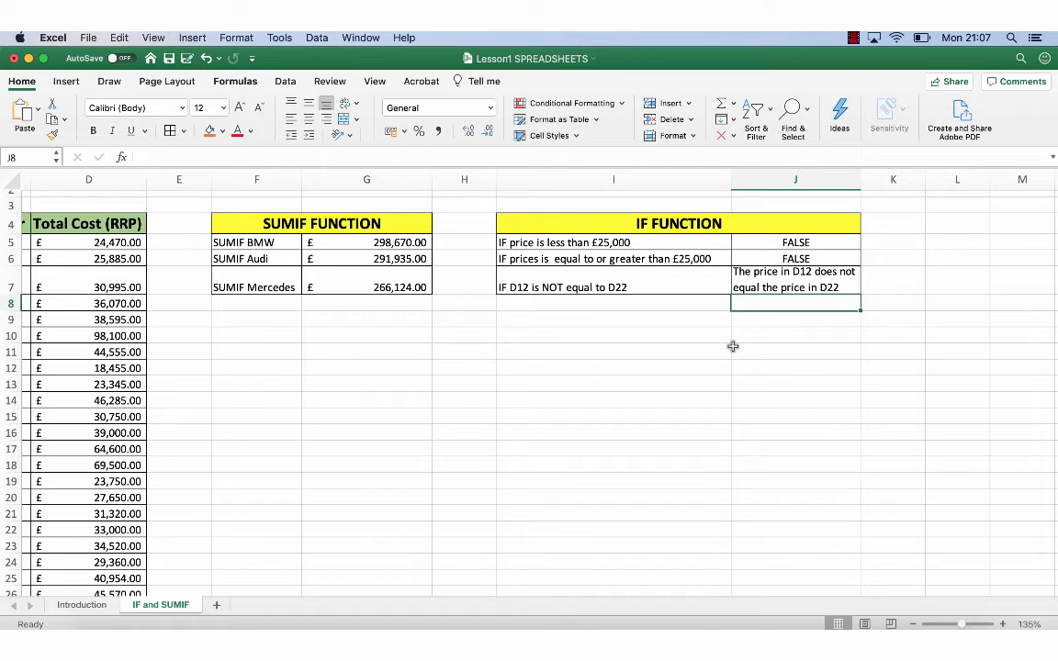
Test the J7 formula by copying the Audi A1 price of 18455 from D12 into D22, and select J7.
click(682, 283)
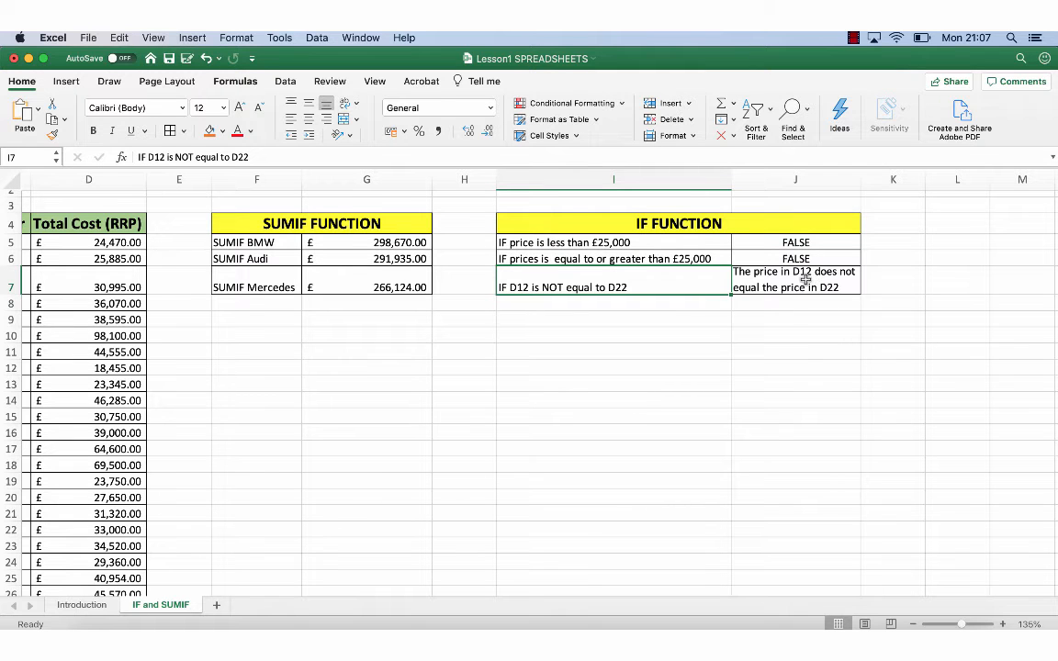
scroll(172, 288, left, 5)
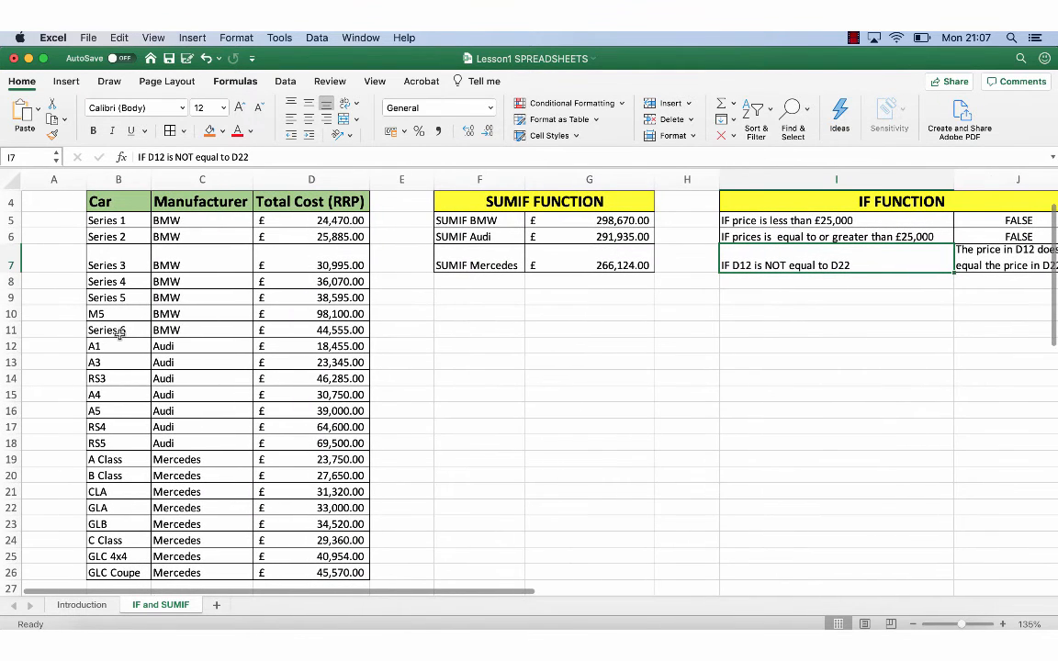
click(293, 345)
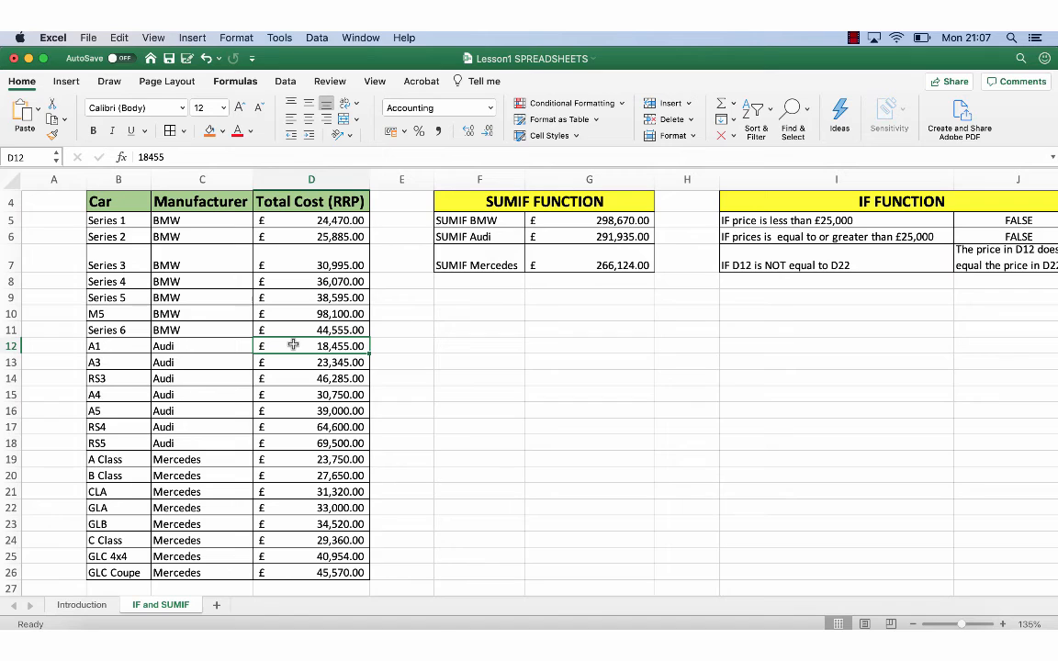
drag(167, 157, 124, 158)
key(super+c)
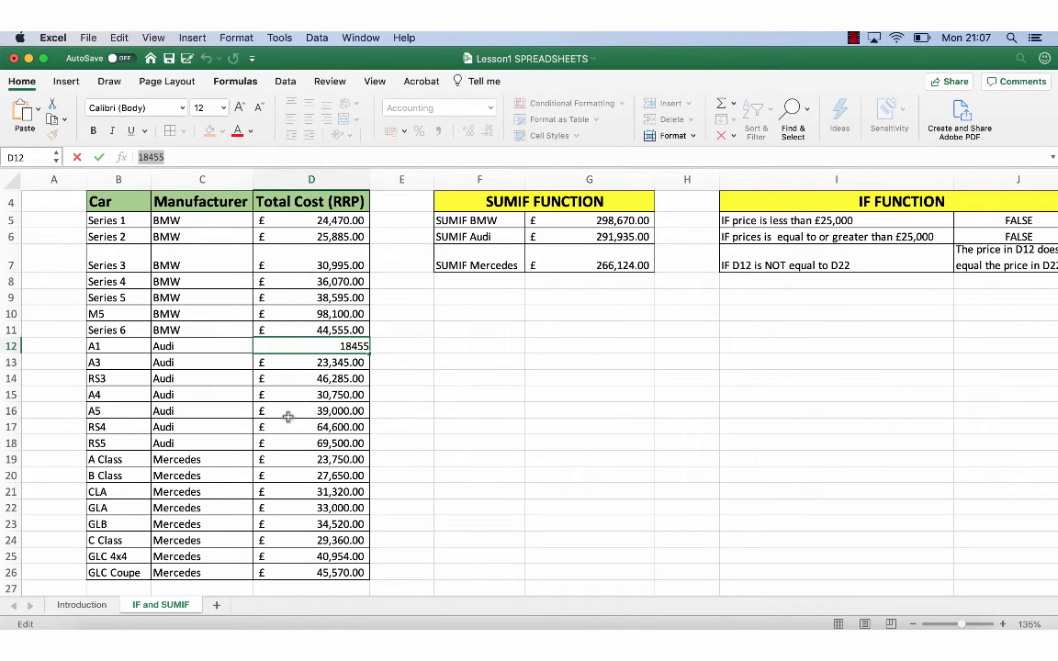
click(301, 508)
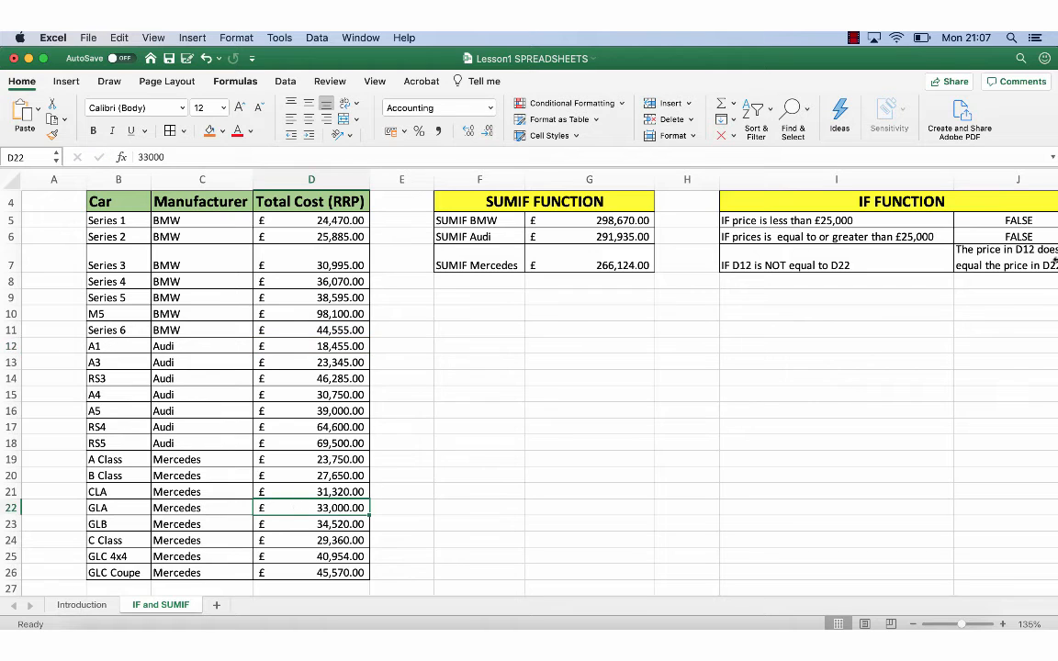
scroll(988, 250, up, 1)
scroll(987, 250, right, 1)
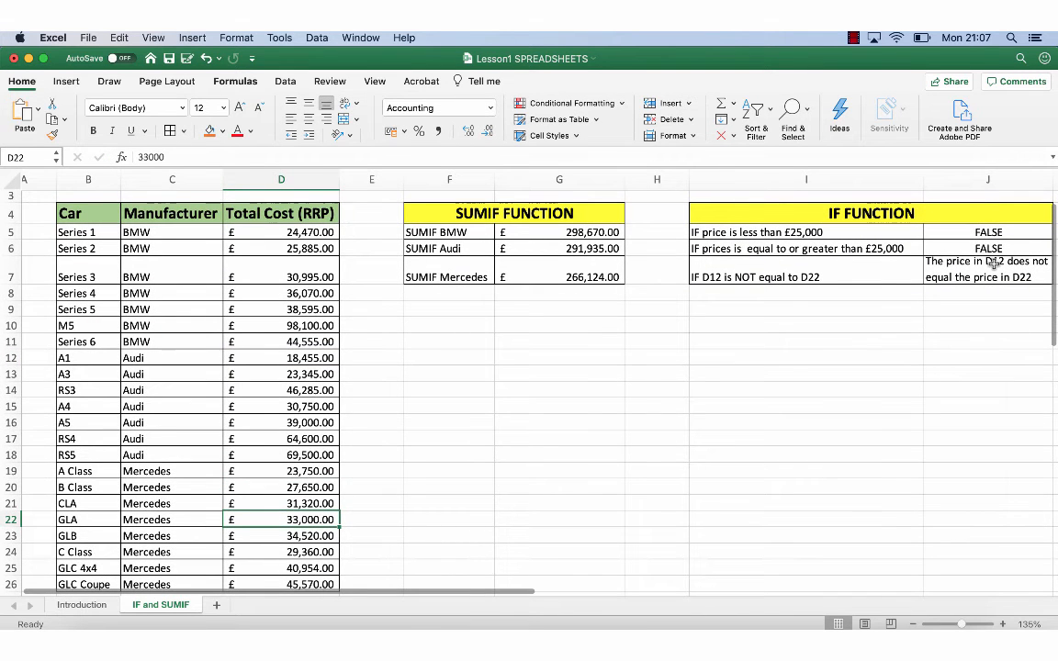
key(super+v)
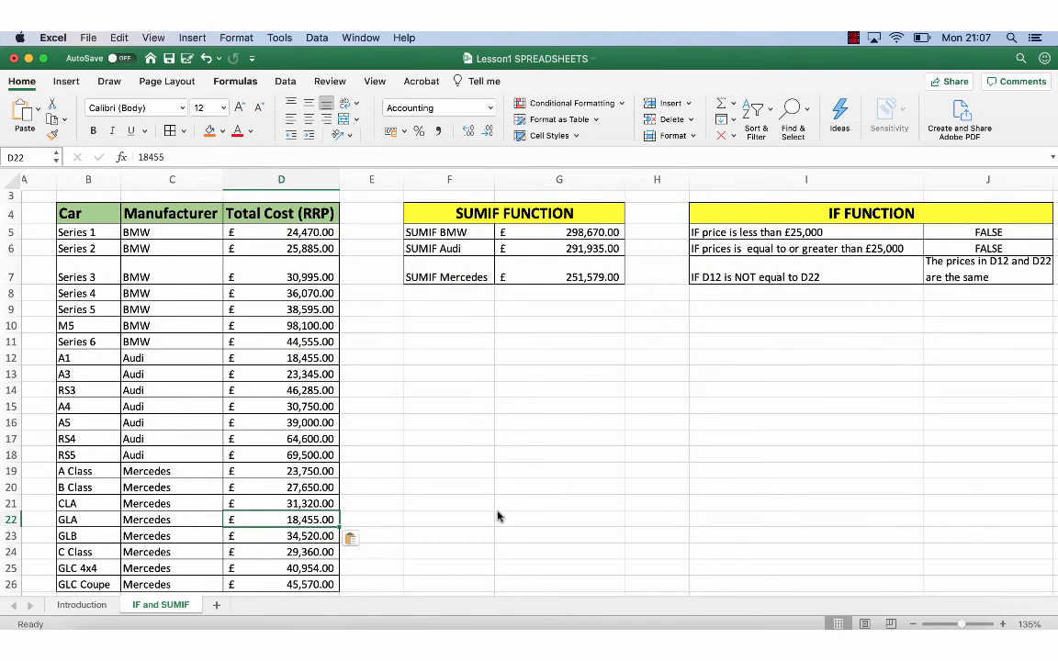
key(Down)
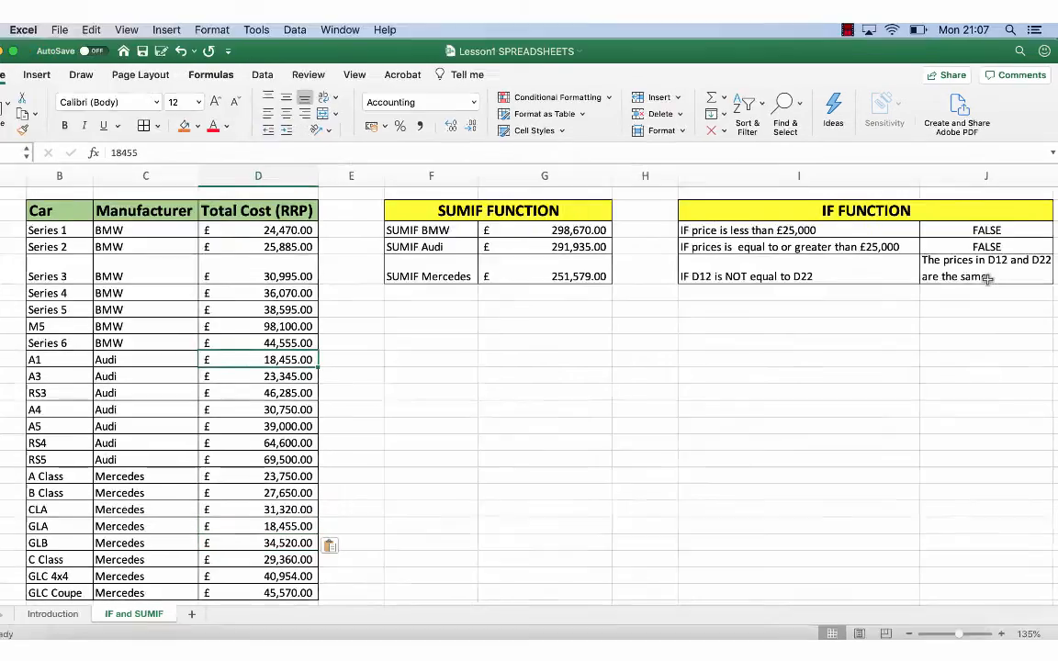
click(955, 275)
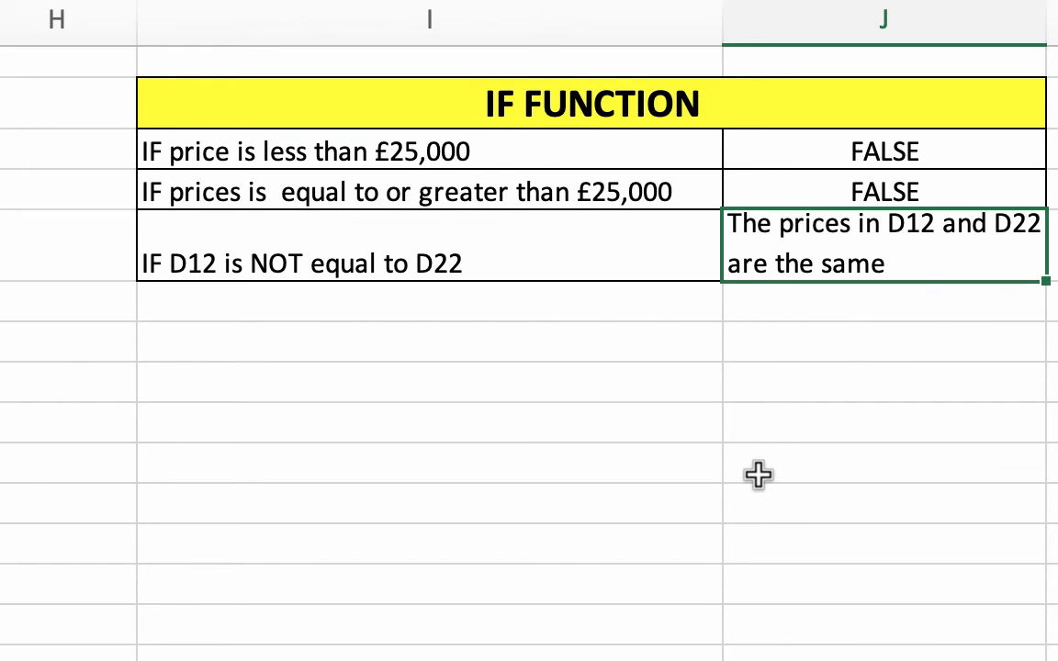
key(ctrl+z)
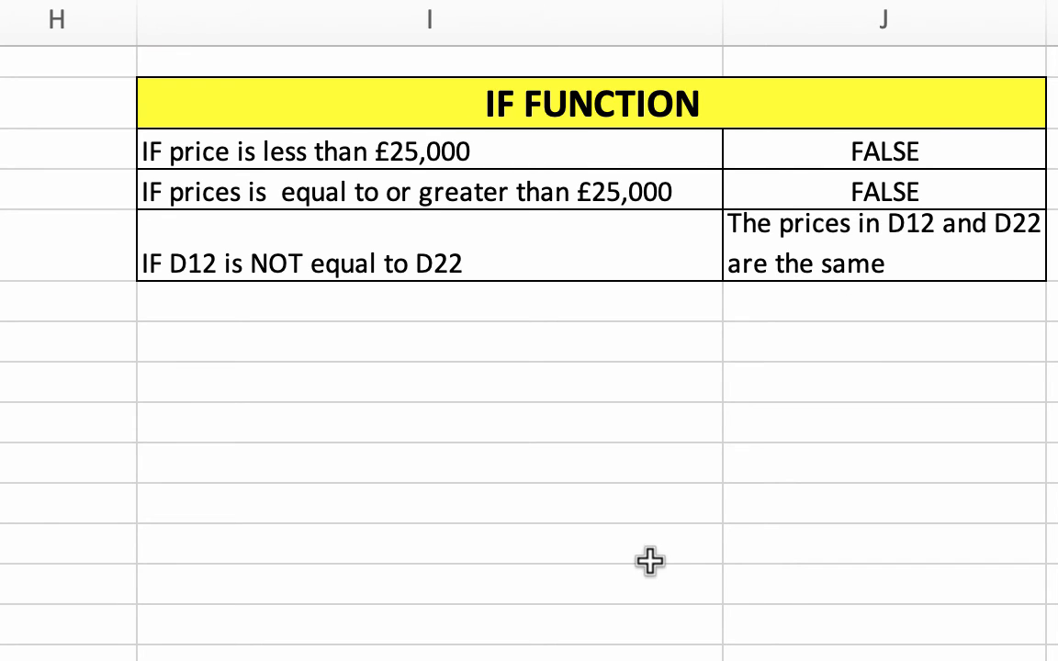
click(649, 560)
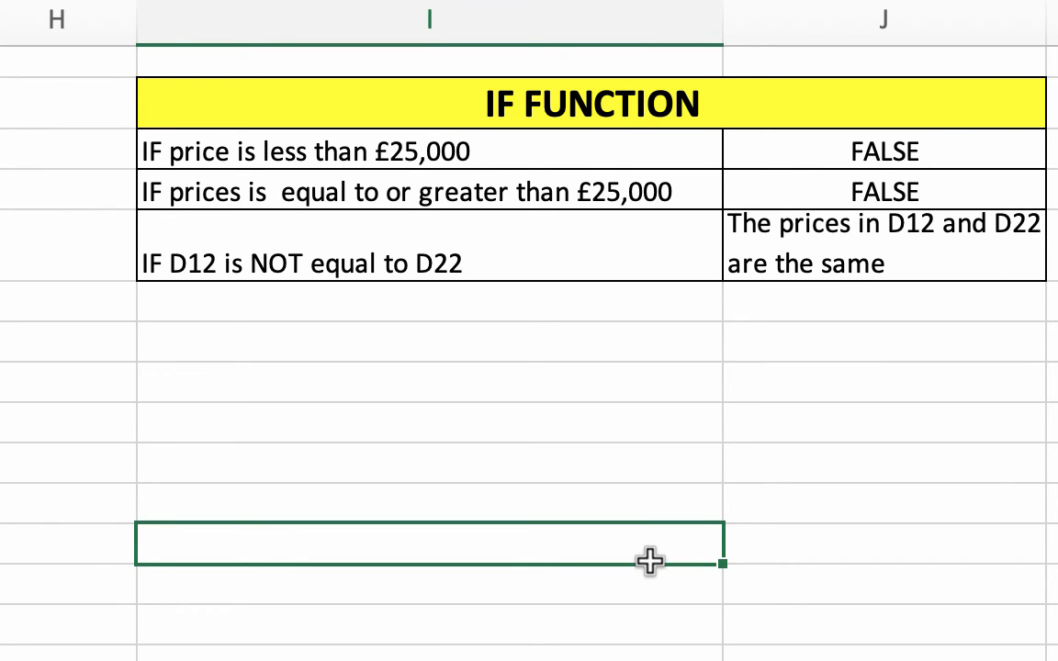